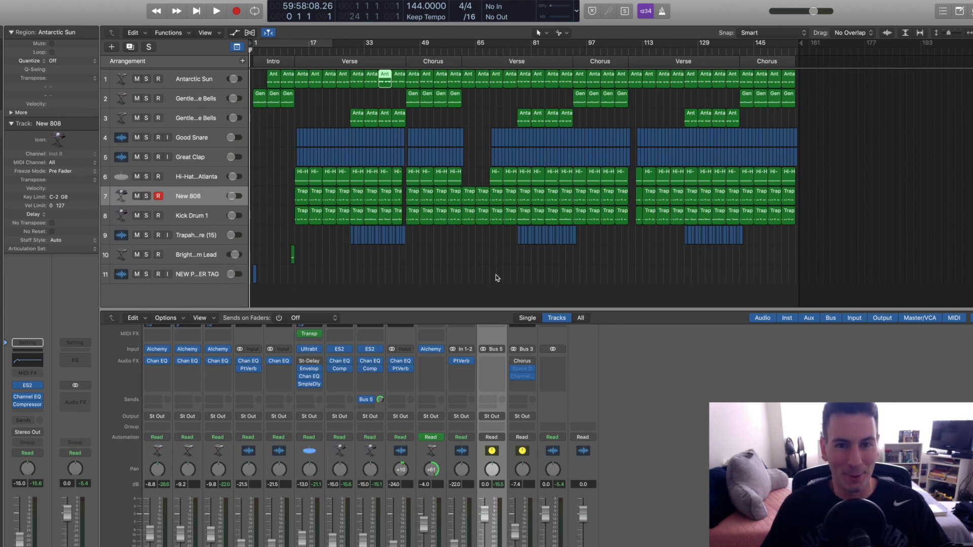
Play the beat from the intro into the first verse and stop at about bar 34.
left_click(497, 278)
left_click(217, 11)
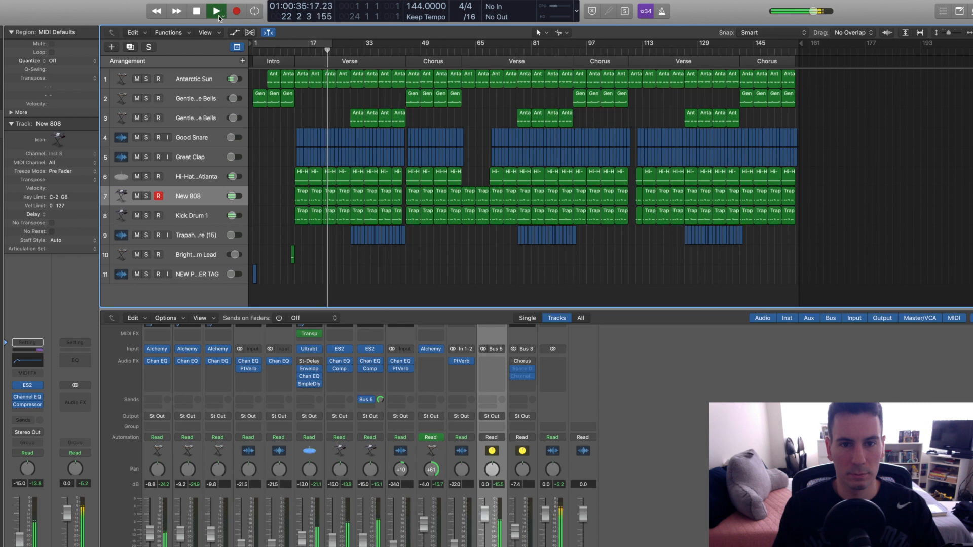
key("space")
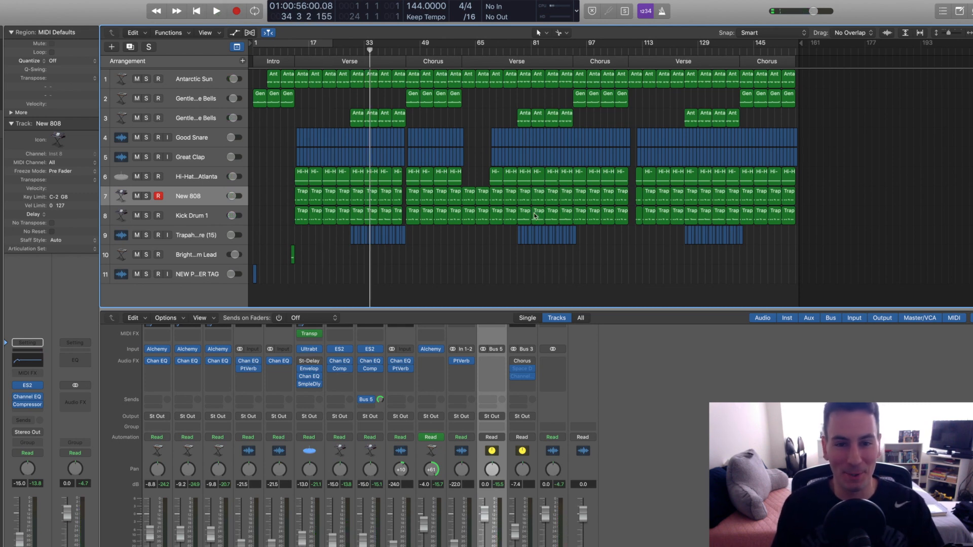
Hide the mixer and delete all drum regions from the Good Snare track through the Trapaholic Snare (15) track.
scroll(535, 217, "up", 5)
scroll(732, 246, "right", 3)
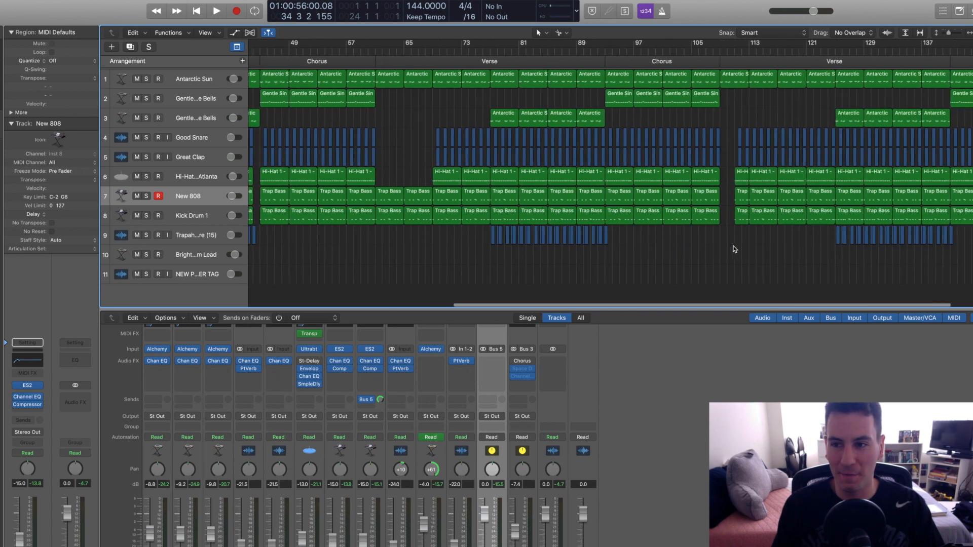
scroll(791, 163, "down", 5)
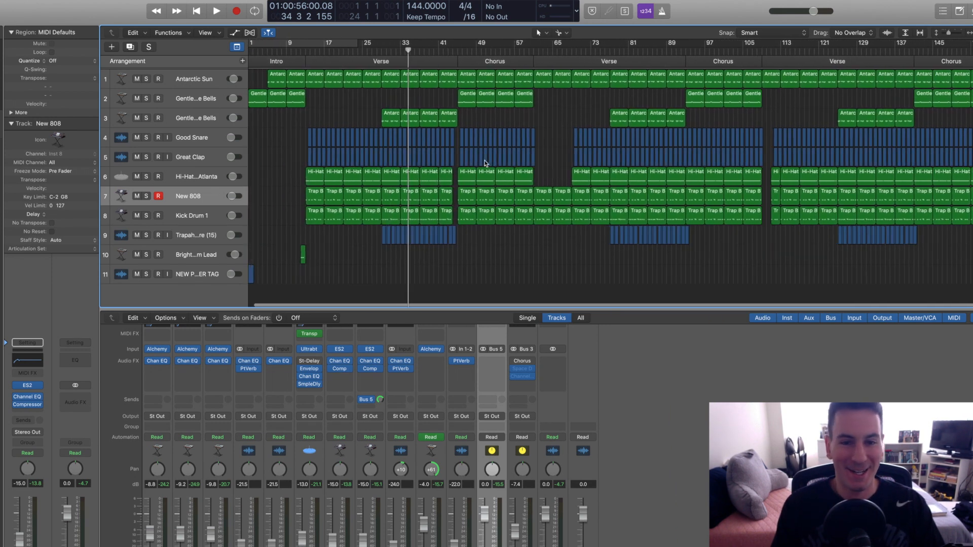
scroll(659, 213, "up", 3)
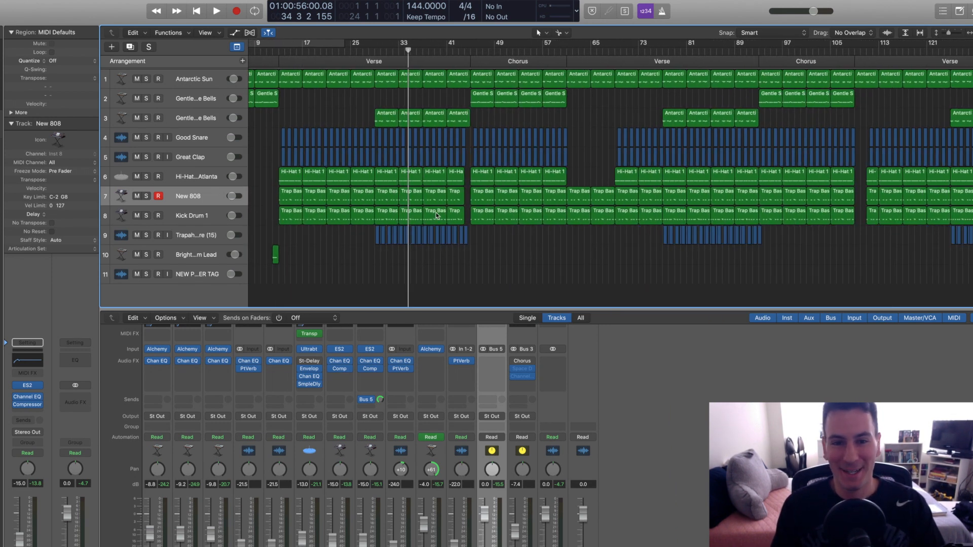
scroll(436, 215, "down", 3)
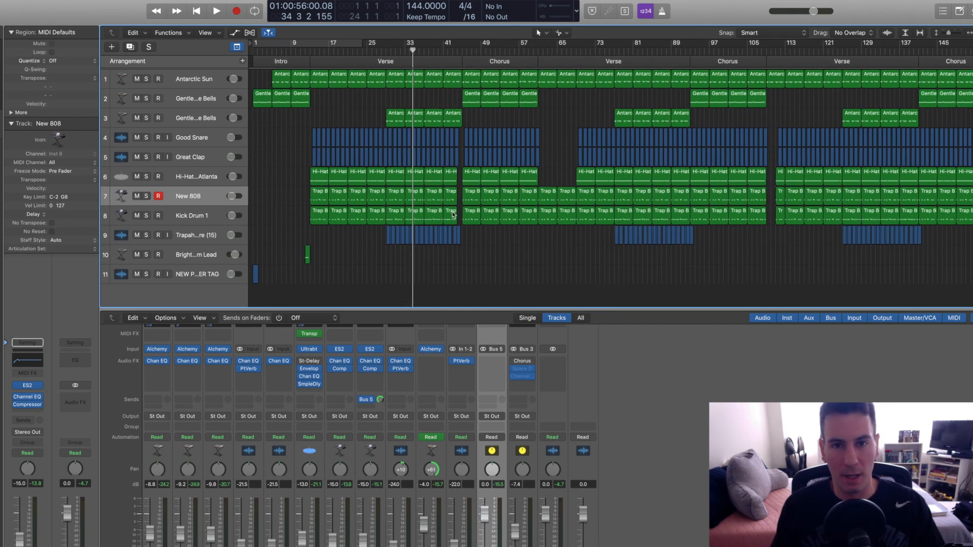
key("super+Down")
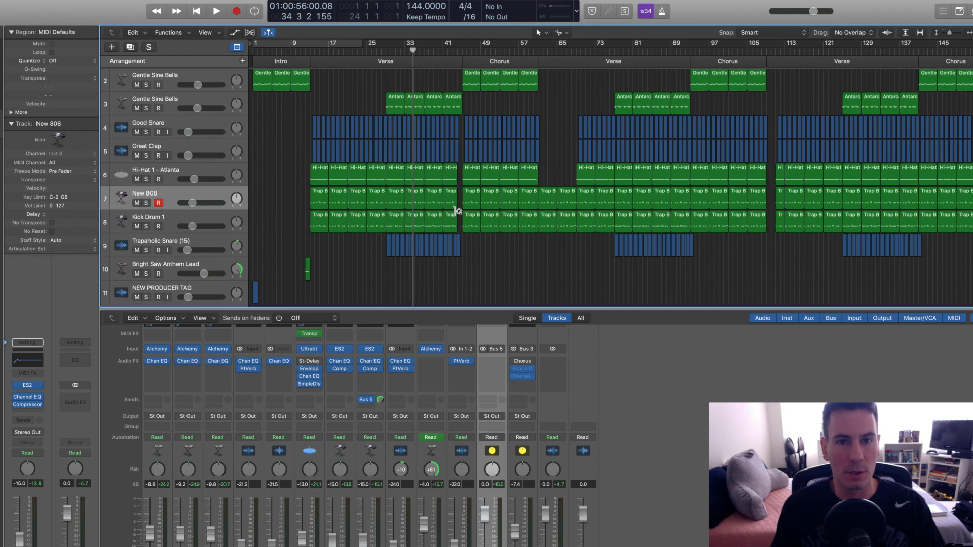
scroll(456, 211, "up", 3)
key("x")
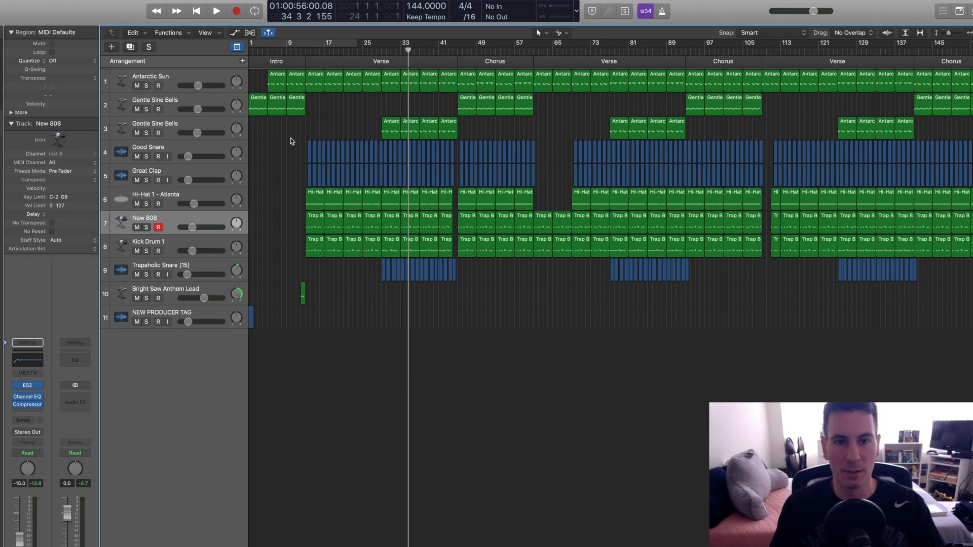
left_click_drag(288, 144, 972, 278)
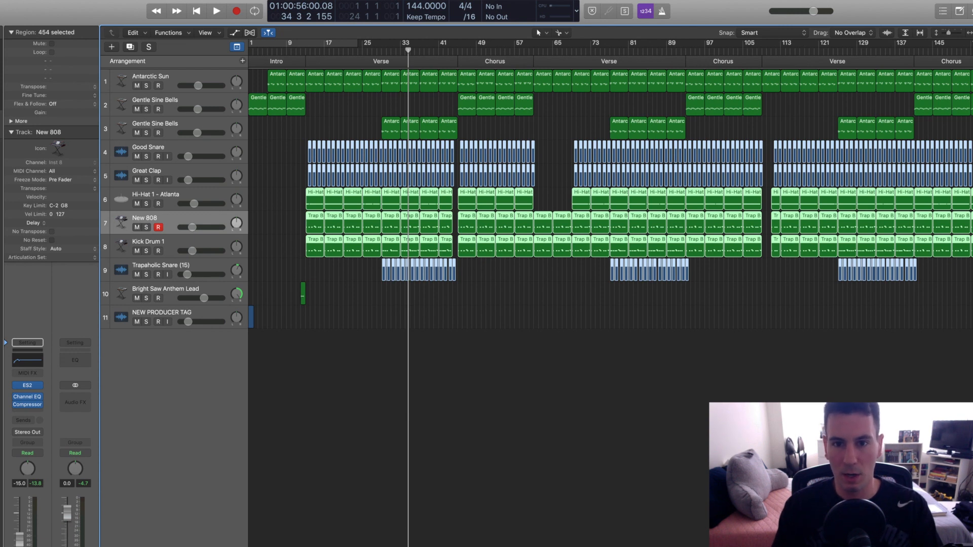
key("Delete")
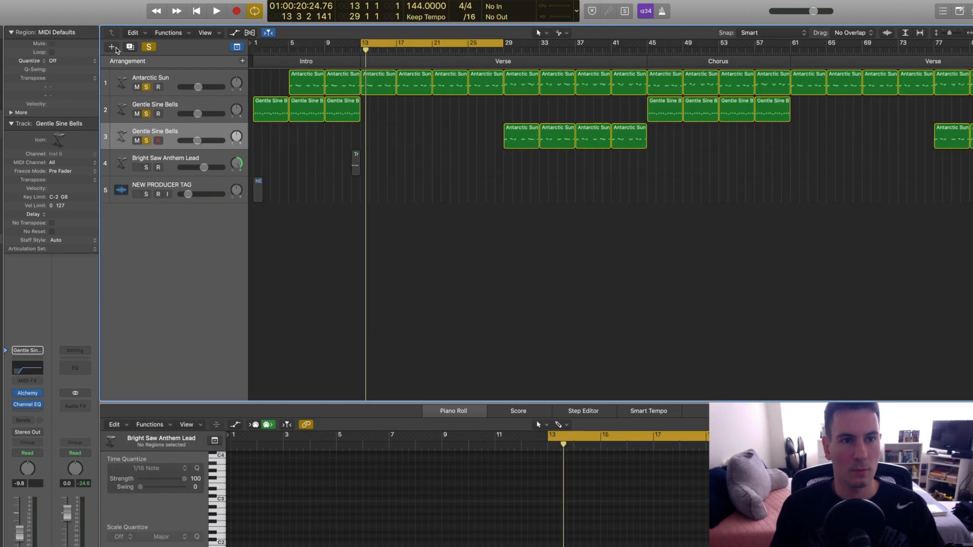
Add one audio track and place a Cxdy - Story (Clap) sample on it in bar 13.
left_click(112, 47)
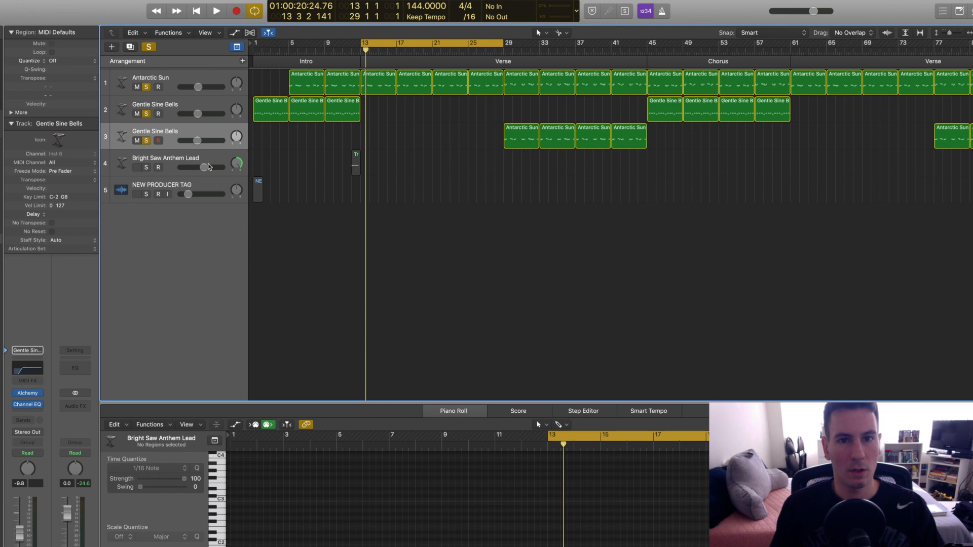
left_click(547, 170)
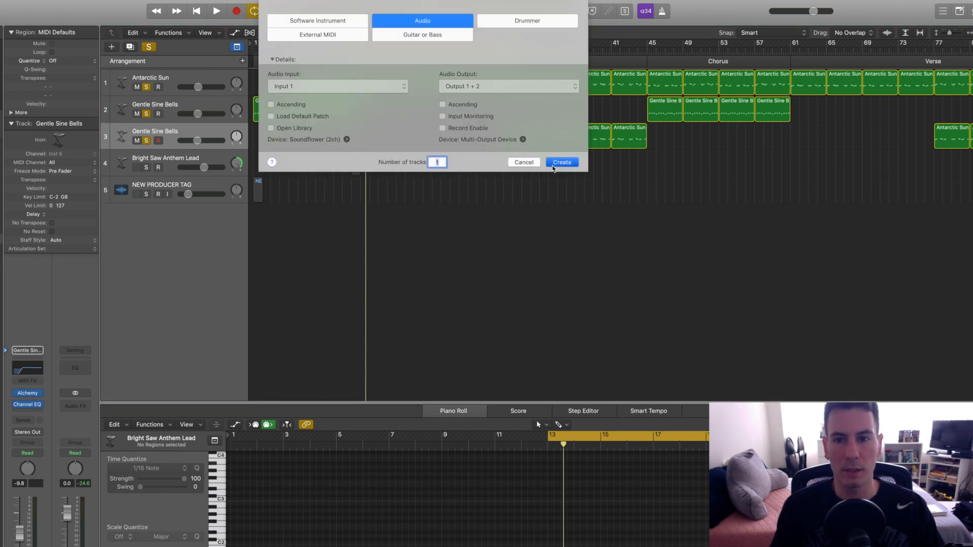
key("f")
key("Return")
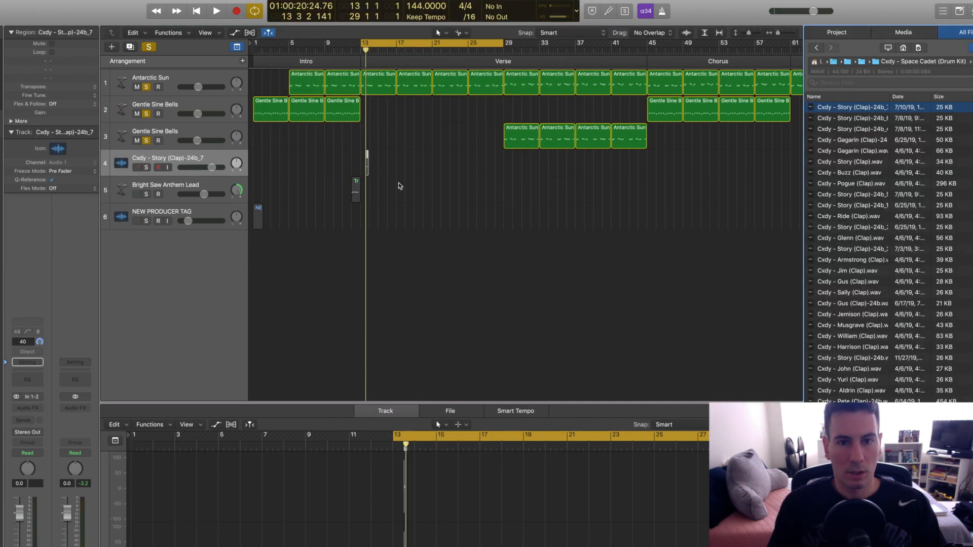
Clear all track solos and copy the clap once per bar across bars 13 to 28, with playback to check it.
scroll(394, 179, "up", 3)
scroll(392, 181, "right", 1)
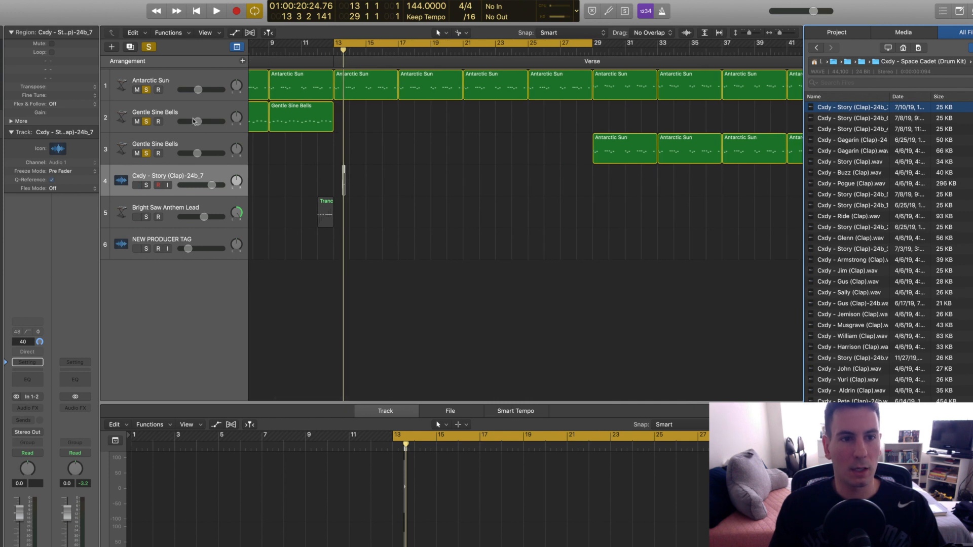
left_click(149, 47)
scroll(345, 180, "up", 3)
left_click_drag(343, 186, 413, 190)
left_click(343, 185, "shift")
key("space")
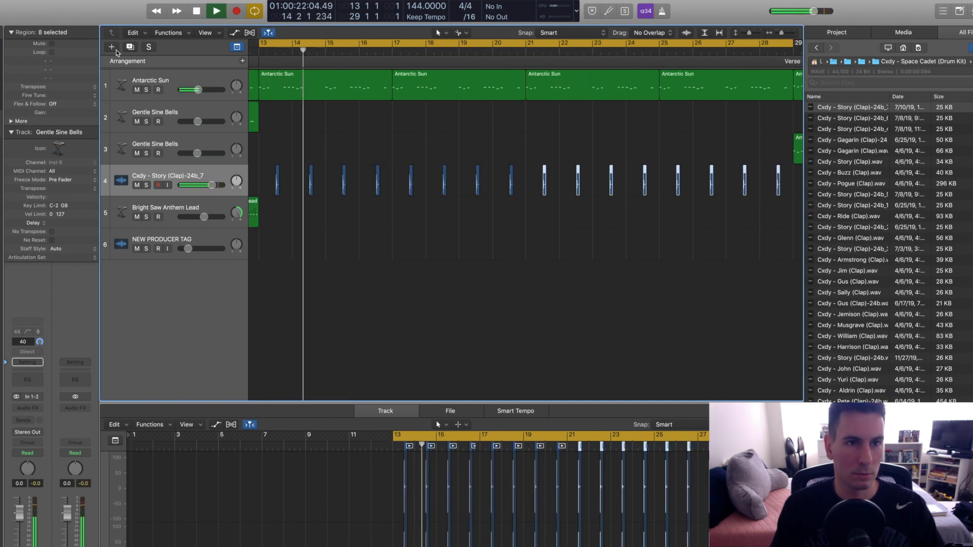
Add a software instrument track below the clap track and stop playback.
key("alt+super+n")
left_click(350, 23)
key("Return")
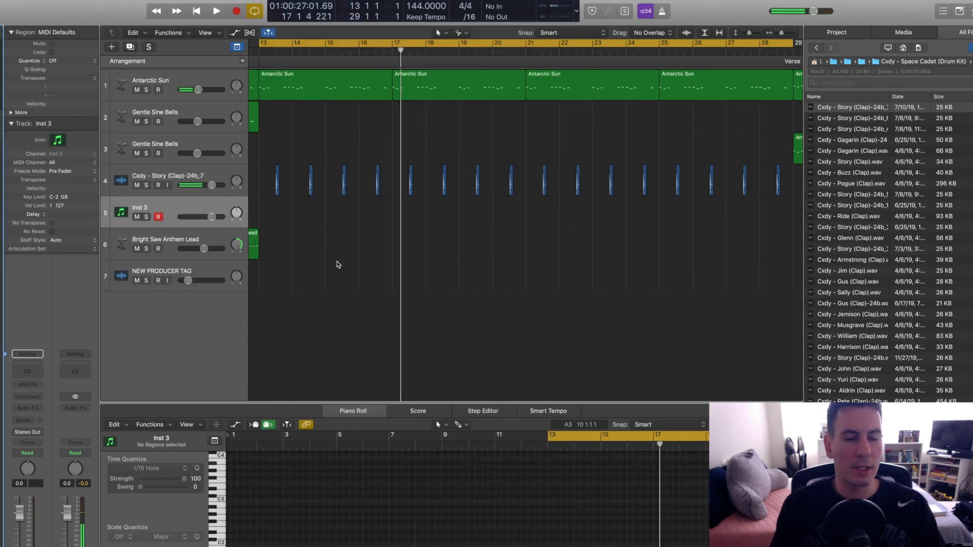
key("space")
Load the stereo EXS24 sampler on the new instrument track with the Cxdy Hi Hat - Ad sound.
left_click(31, 410)
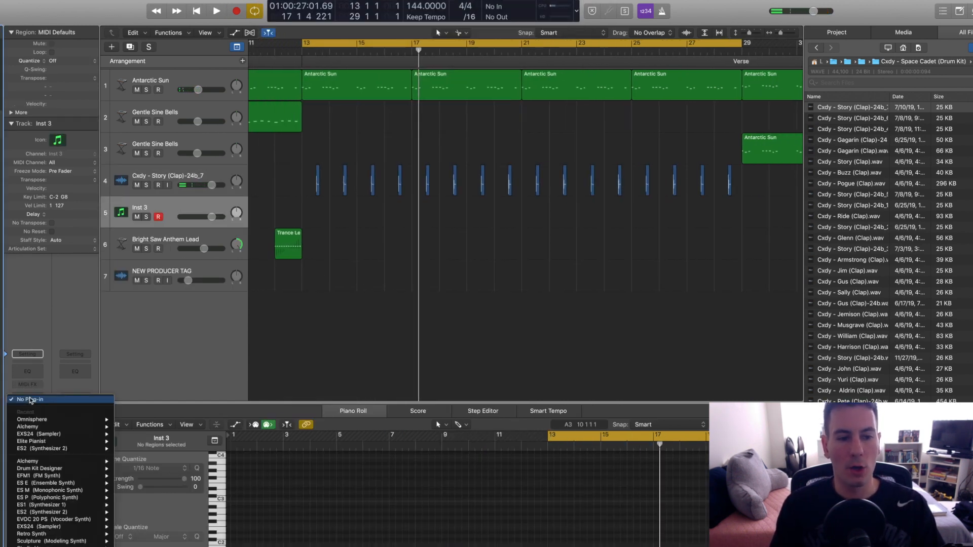
mouse_move(50, 435)
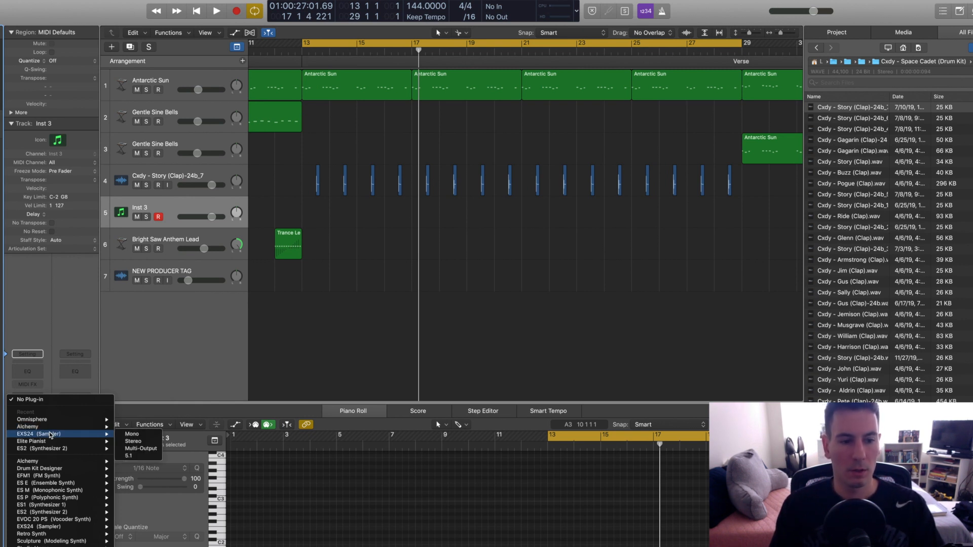
left_click(133, 442)
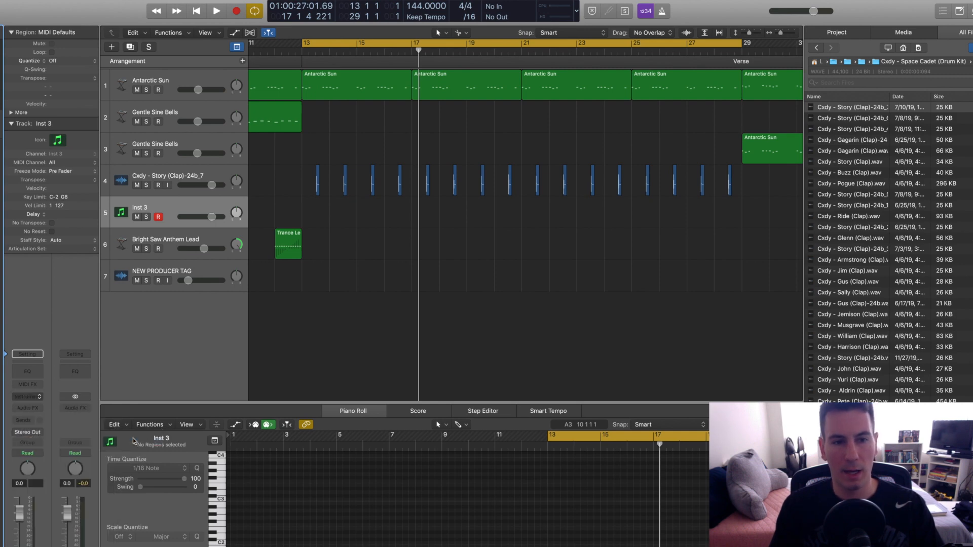
left_click(75, 56)
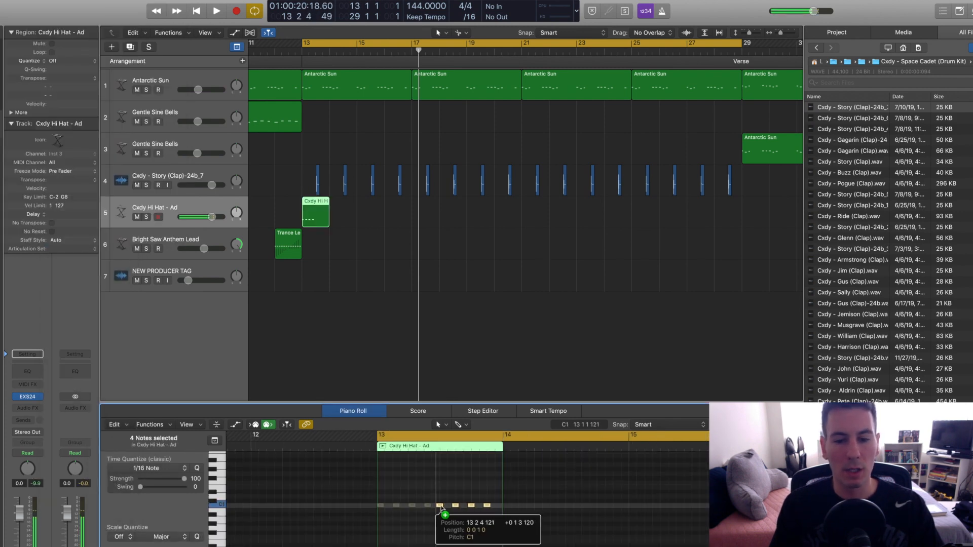
Copy the four hi-hat notes into the second half of bar 13, and copy the hi-hat region to bar 14.
left_click_drag(441, 509, 443, 511)
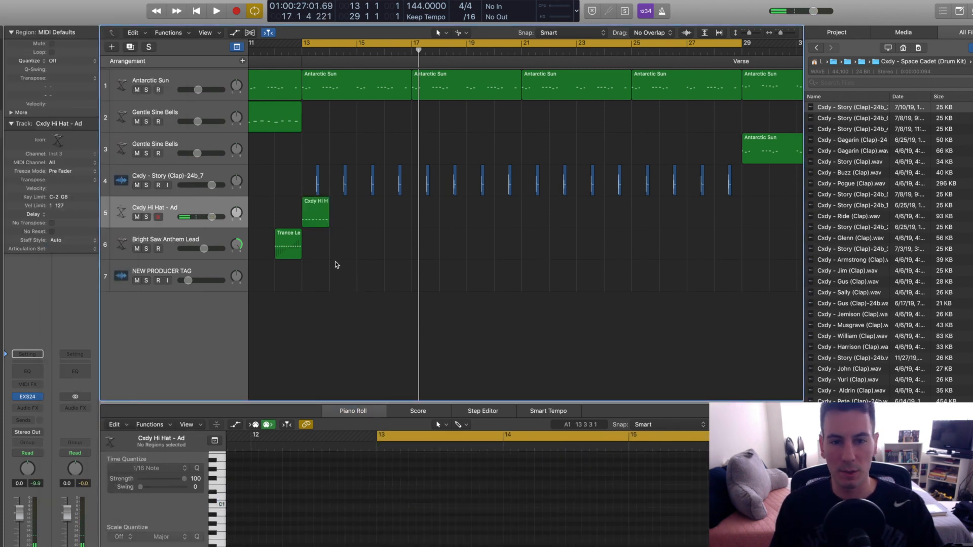
left_click_drag(314, 213, 341, 218)
key("space")
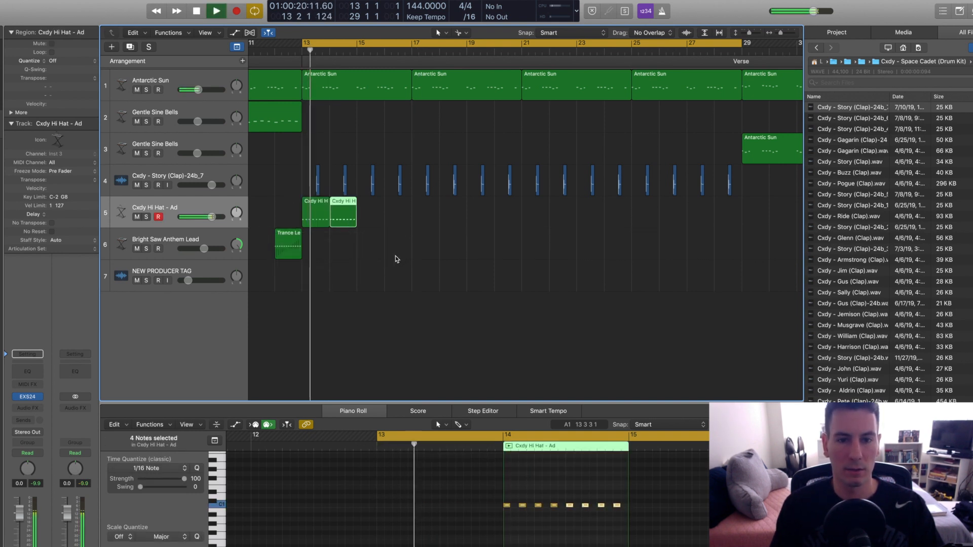
key("space")
Duplicate the hi-hat regions in growing groups until they fill bars 13 to 28.
left_click_drag(397, 259, 405, 219)
left_click_drag(453, 264, 433, 222)
left_click_drag(547, 269, 538, 225)
left_click(557, 268)
scroll(557, 268, "down", 3)
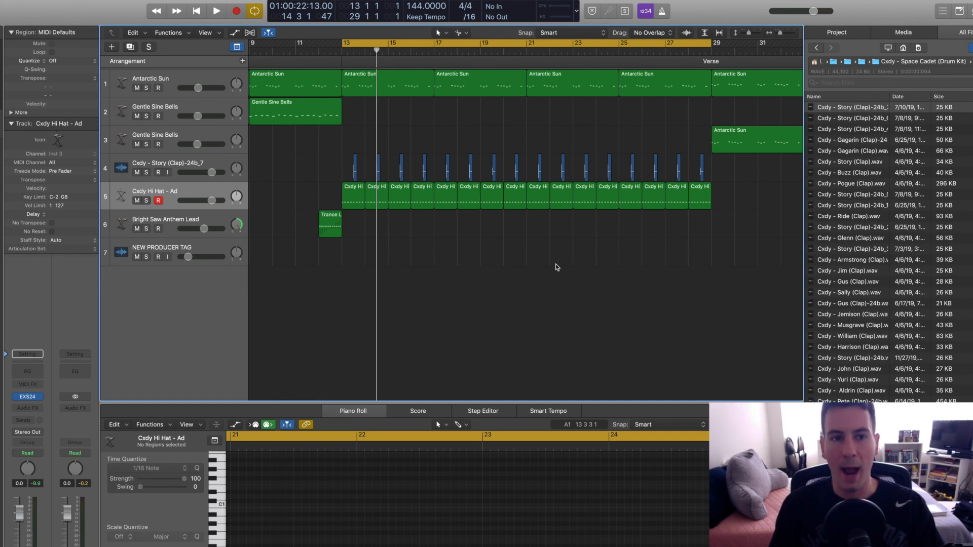
scroll(556, 264, "down", 1)
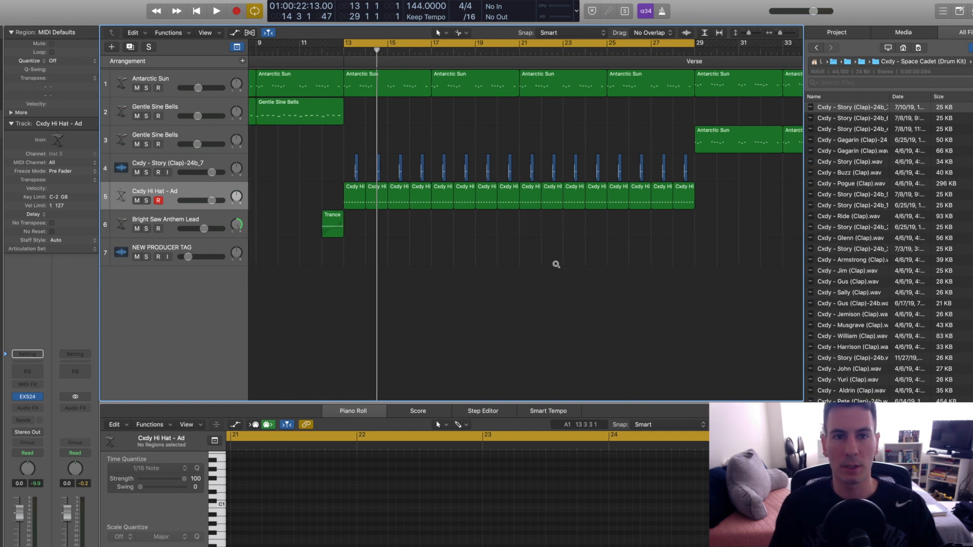
scroll(556, 264, "down", 1)
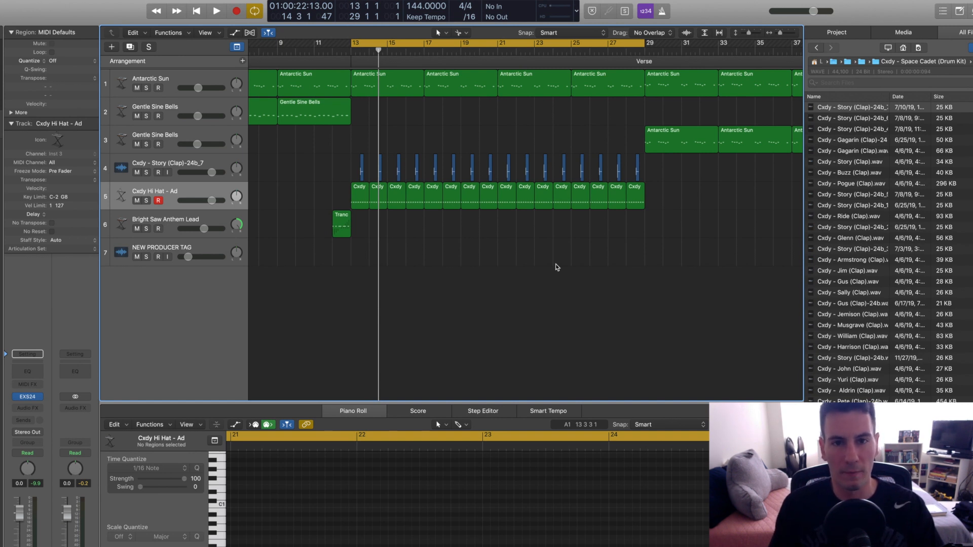
Add another software instrument track below the hi-hat and load the stereo Alchemy synth on it.
key("alt+super+s")
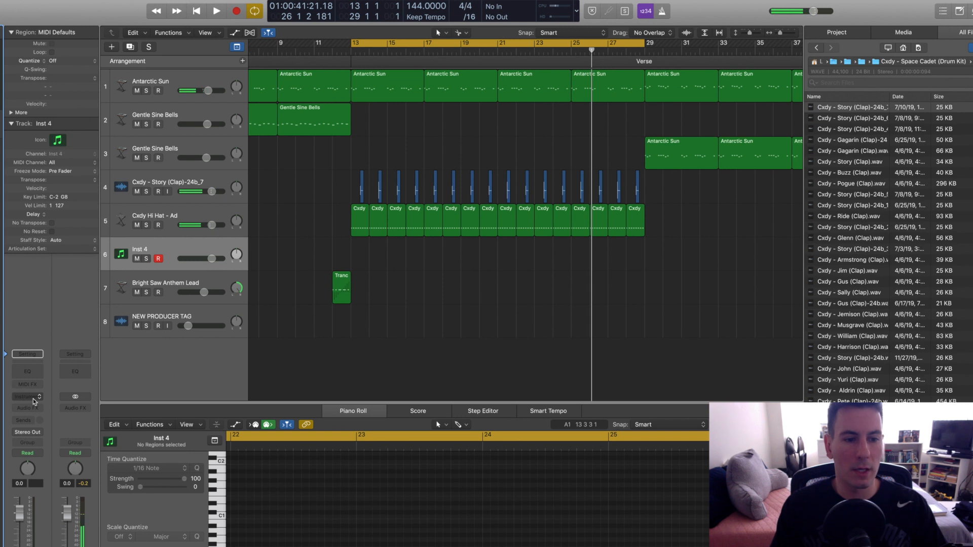
left_click(32, 398)
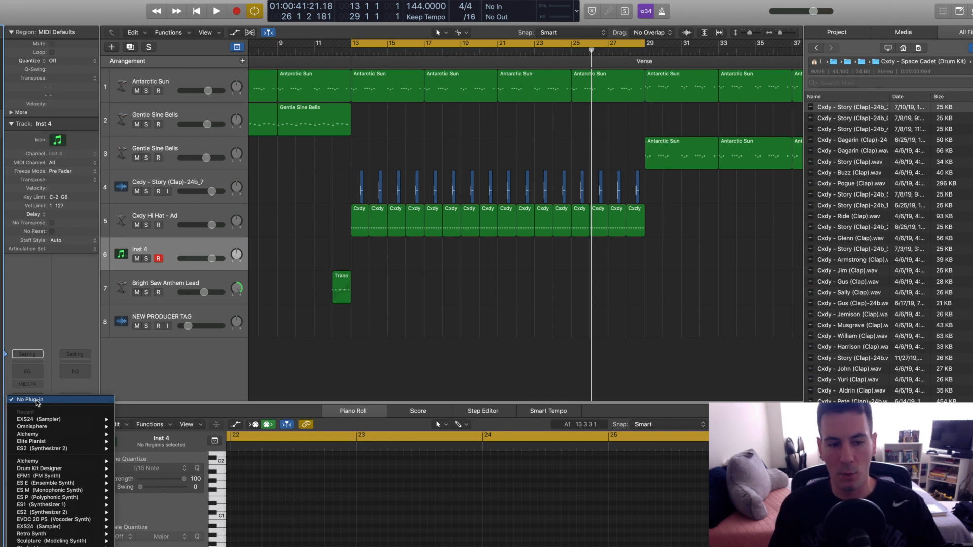
mouse_move(66, 436)
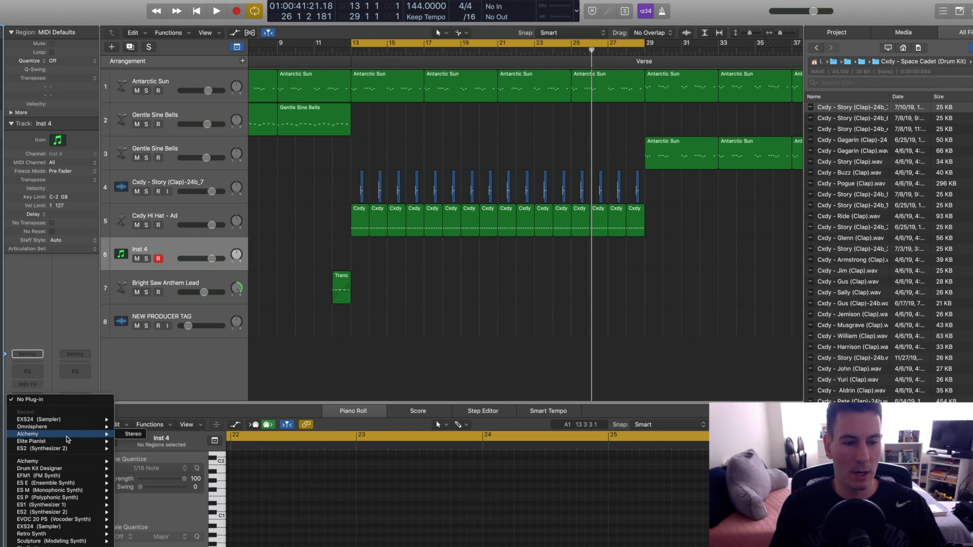
left_click(130, 435)
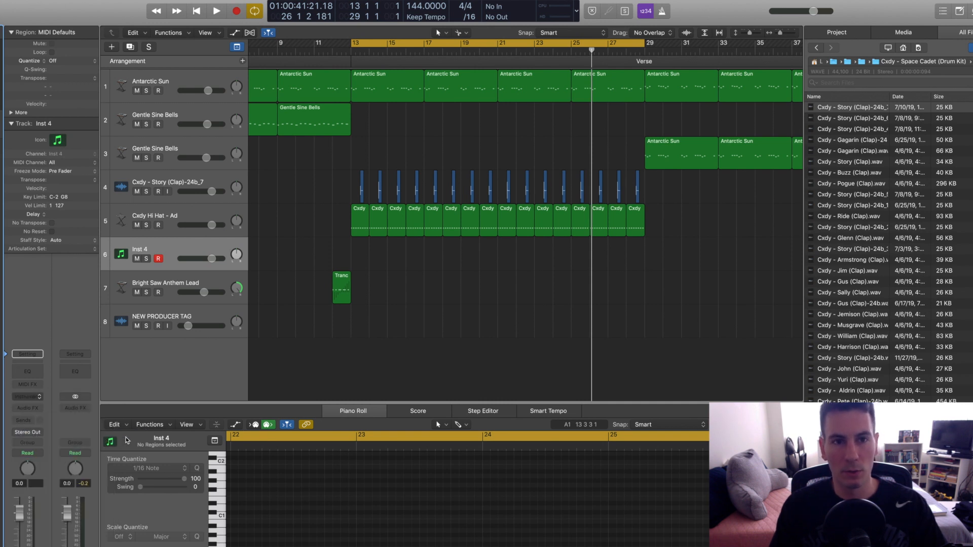
Search the Drum Kits folder for "spinz" and import basic spinz 808.wav into Alchemy in Sampler mode.
left_click(870, 83)
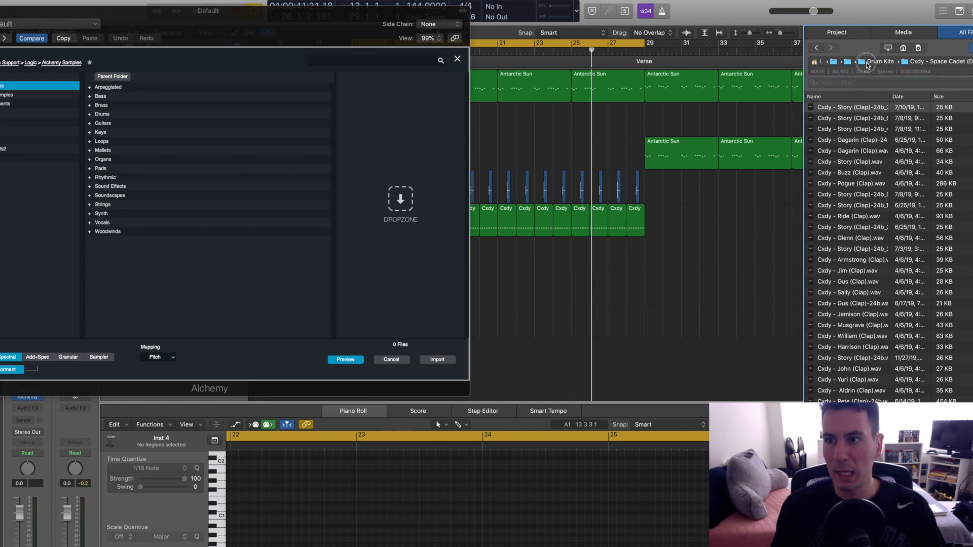
left_click(864, 61)
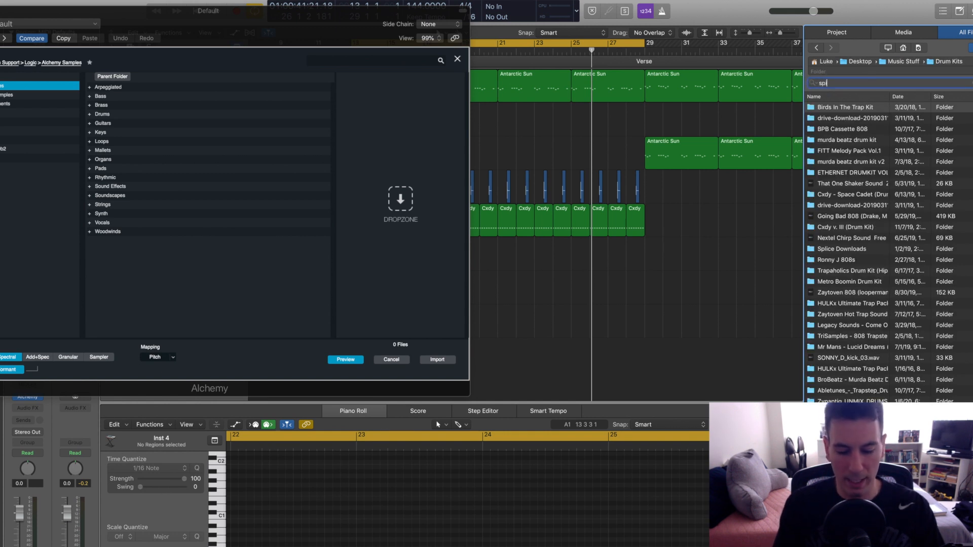
key("Return")
left_click_drag(835, 133, 402, 186)
left_click(100, 358)
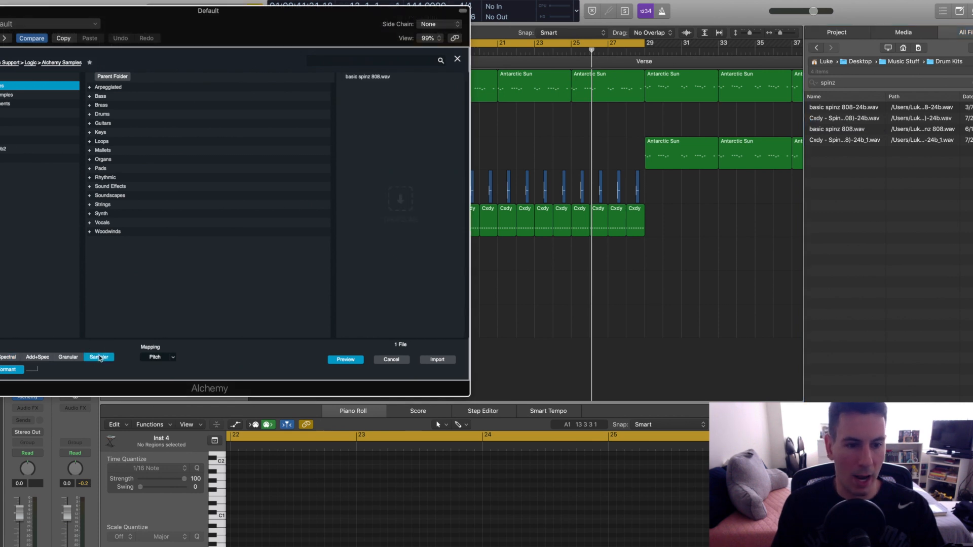
left_click(438, 360)
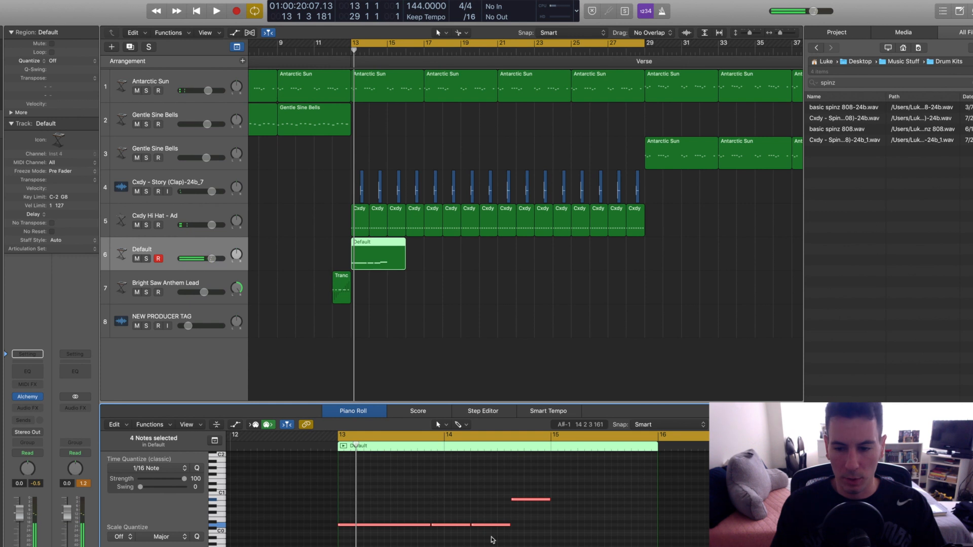
Extend the 808 region on the Alchemy track so that it ends at bar 21.
left_click_drag(405, 265, 497, 270)
left_click(568, 513, "ctrl+alt")
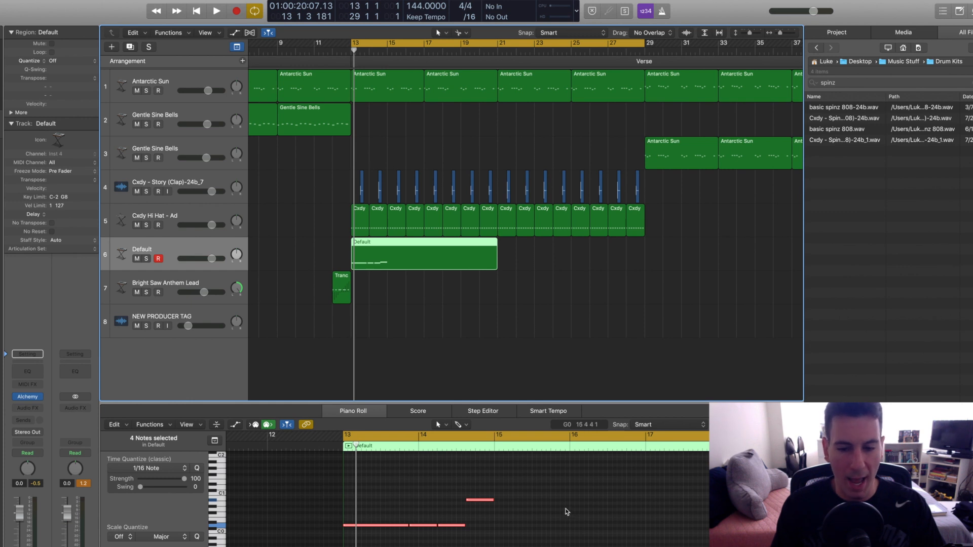
scroll(567, 514, "down", 1)
scroll(567, 512, "right", 2)
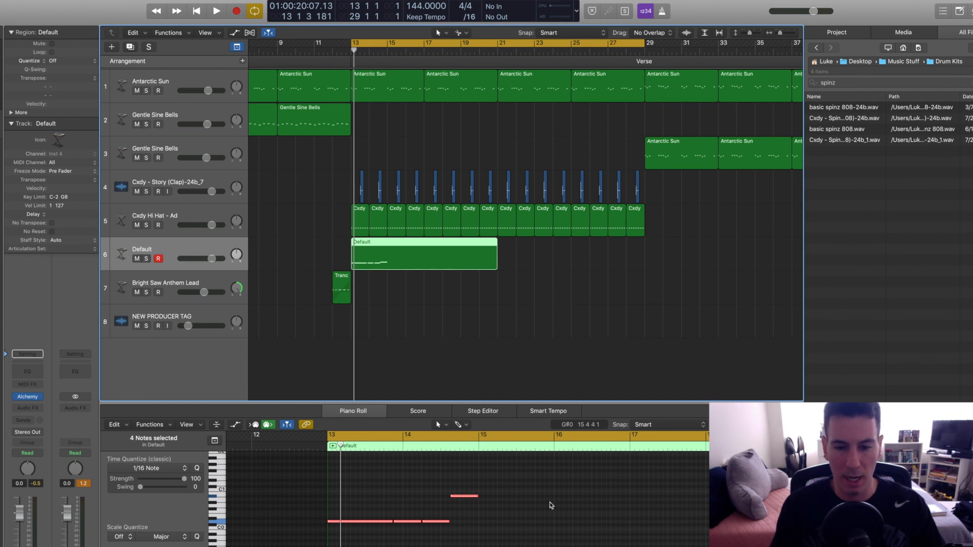
Repeat the four-note 808 phrase across bars 15 and 16, ending it with two short descending notes.
scroll(550, 503, "down", 1)
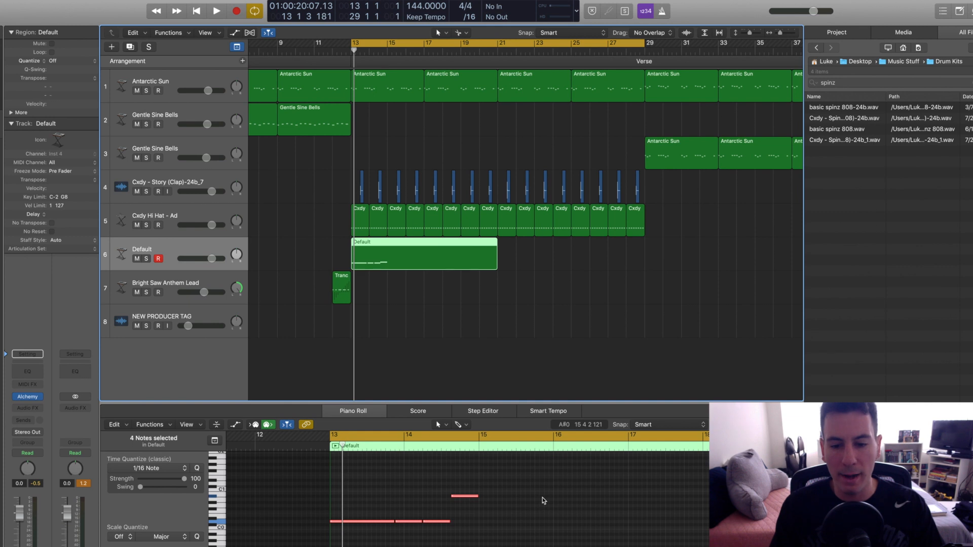
left_click(543, 500)
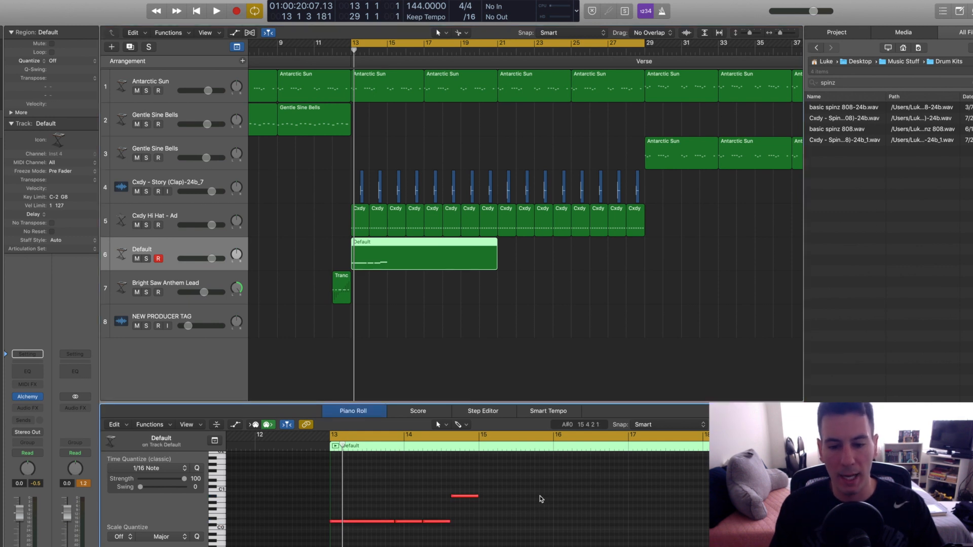
key("super+a")
key("super+r")
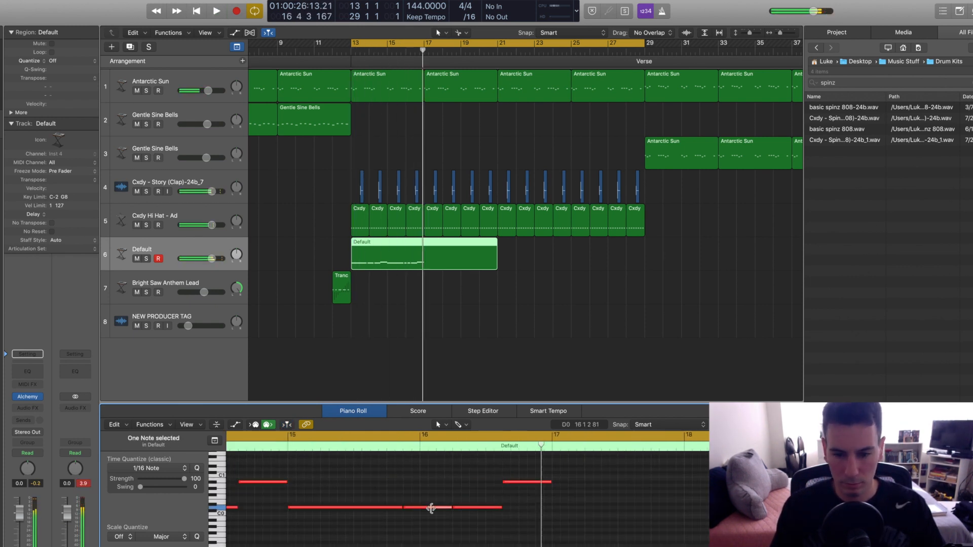
left_click_drag(571, 482, 555, 485)
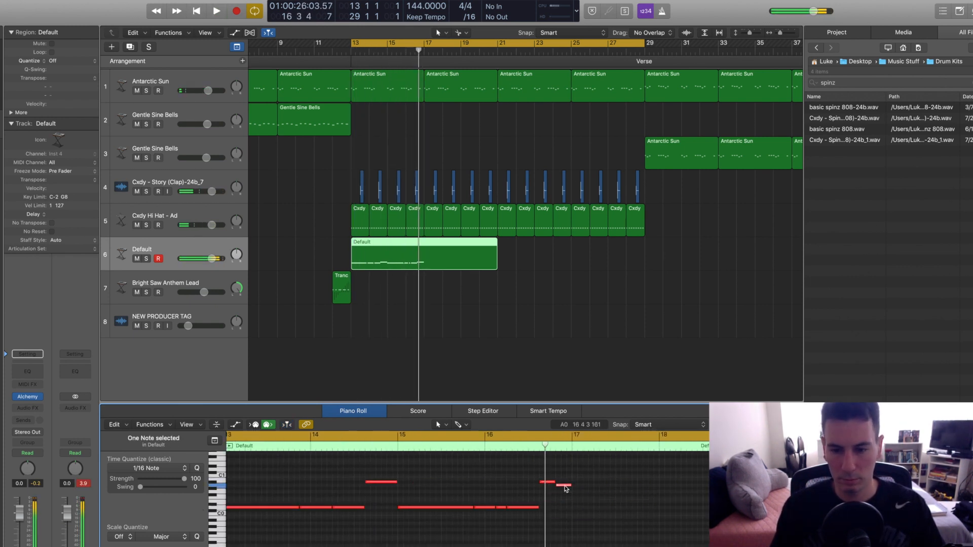
Set the cycle range to bars 13 to 21 and continue the 808 line through bars 17 to 20 with a descending ending.
left_click_drag(497, 43, 388, 46)
left_click_drag(388, 46, 351, 45)
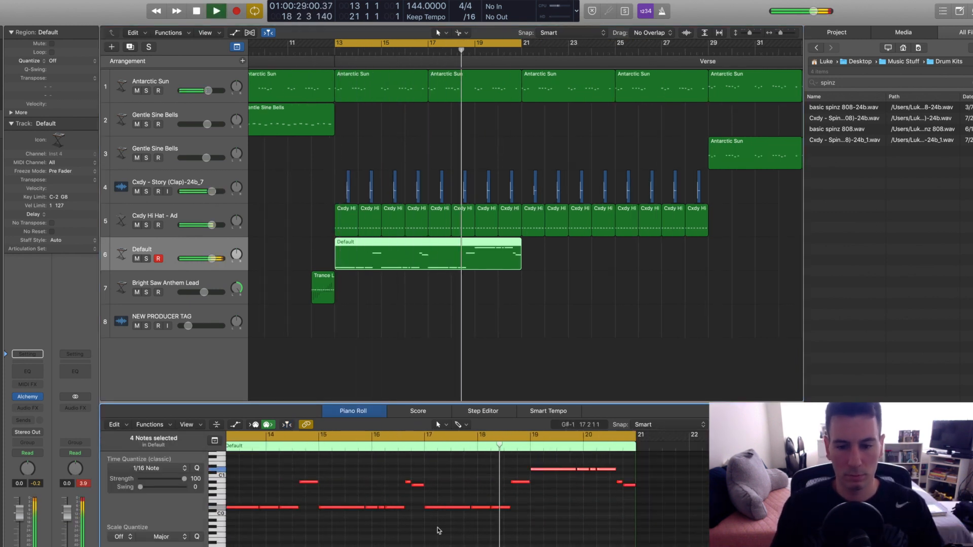
left_click_drag(600, 482, 619, 519)
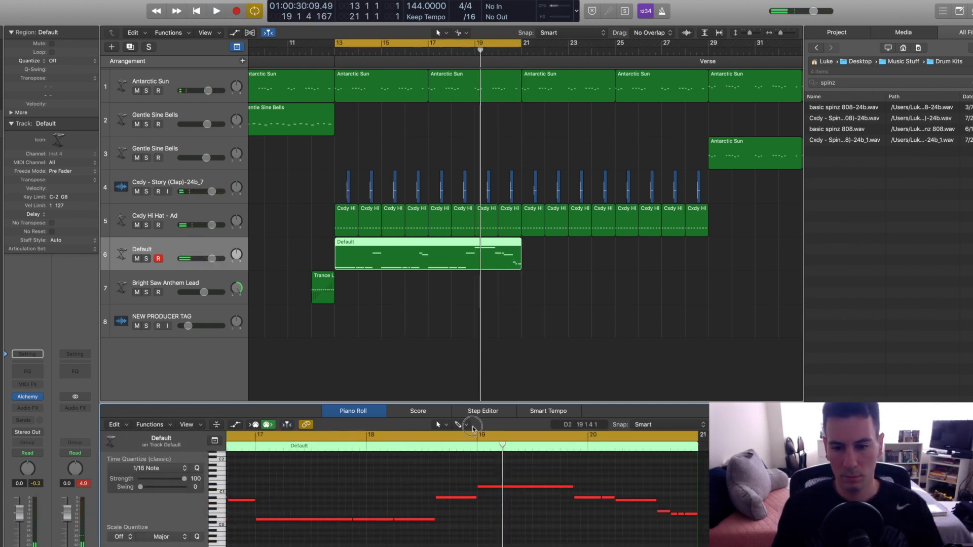
key("c")
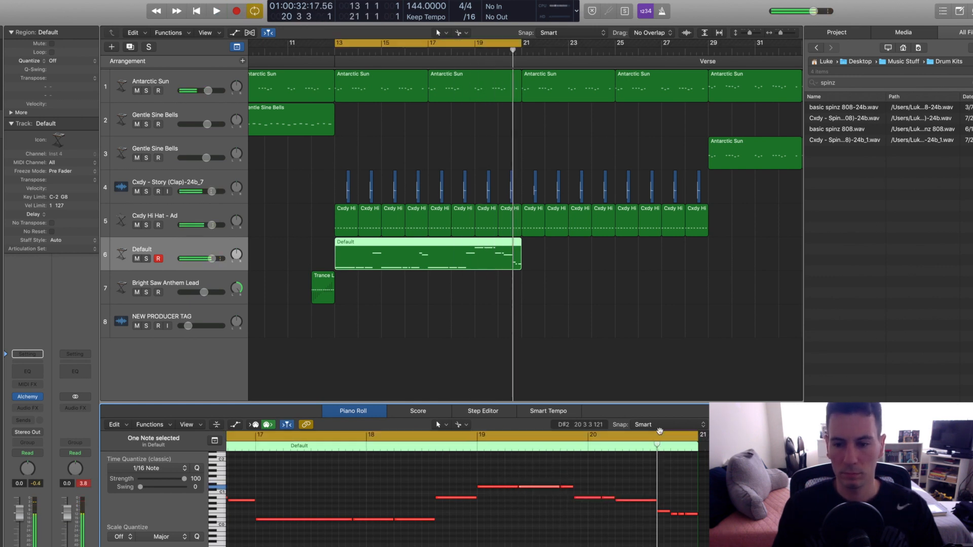
Play the bars 13 to 21 loop to check the 808 line against the melody and drums.
key("super+Left")
key("super+Left")
key("super+Left")
key("super+Left")
key("super+Left")
key("super+Right")
key("super+Right")
key("space")
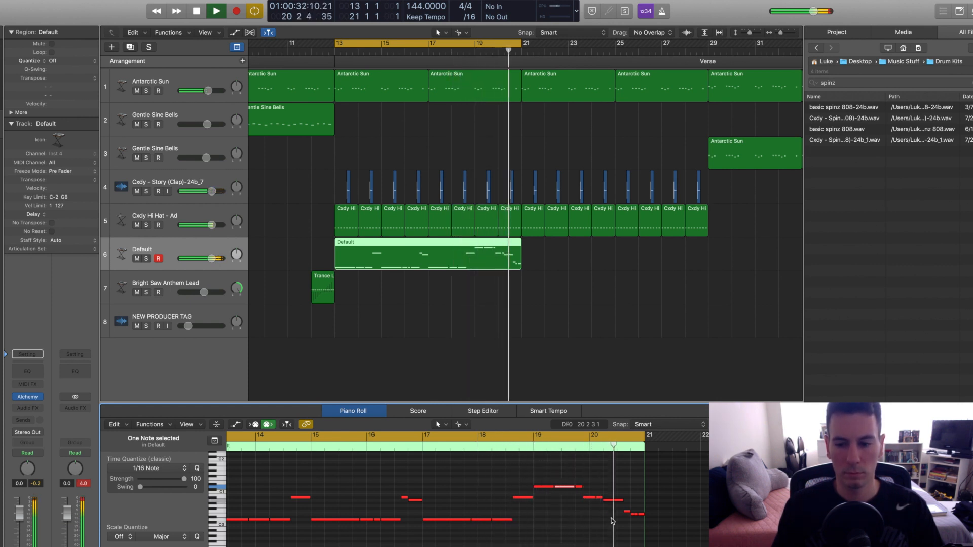
key("space")
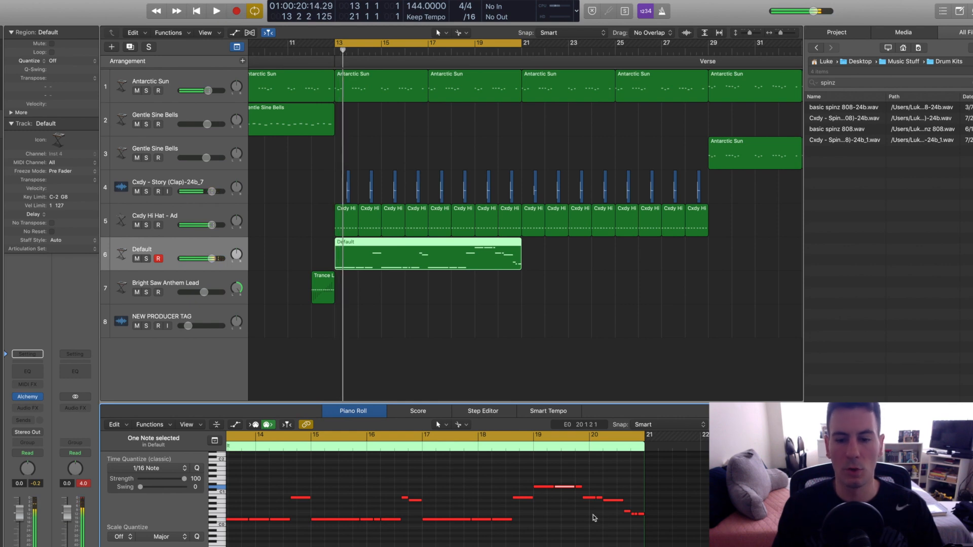
scroll(595, 518, "down", 5)
left_click(595, 518)
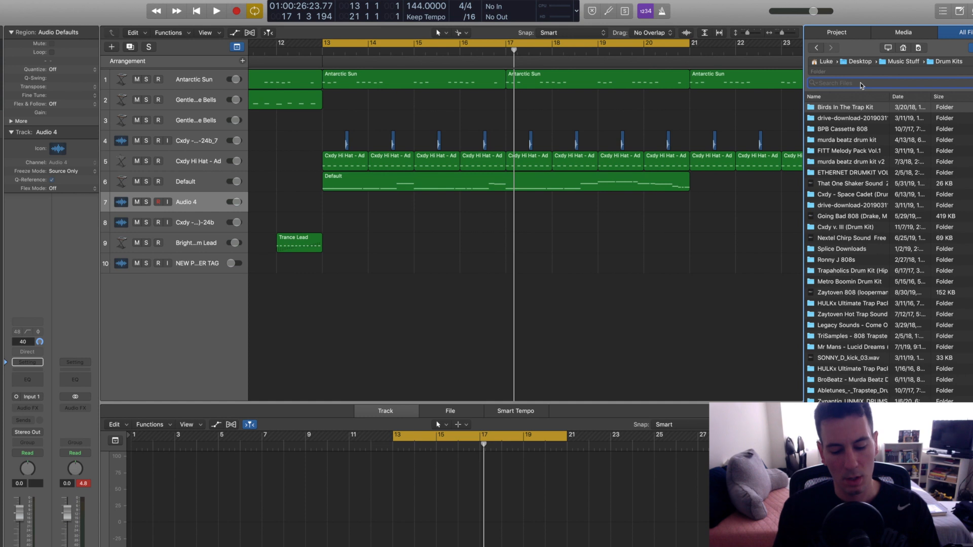
Search the Drum Kits folder for "breath" and audition the Chant Breath and Kick Drum 023 Breath samples.
type("ath")
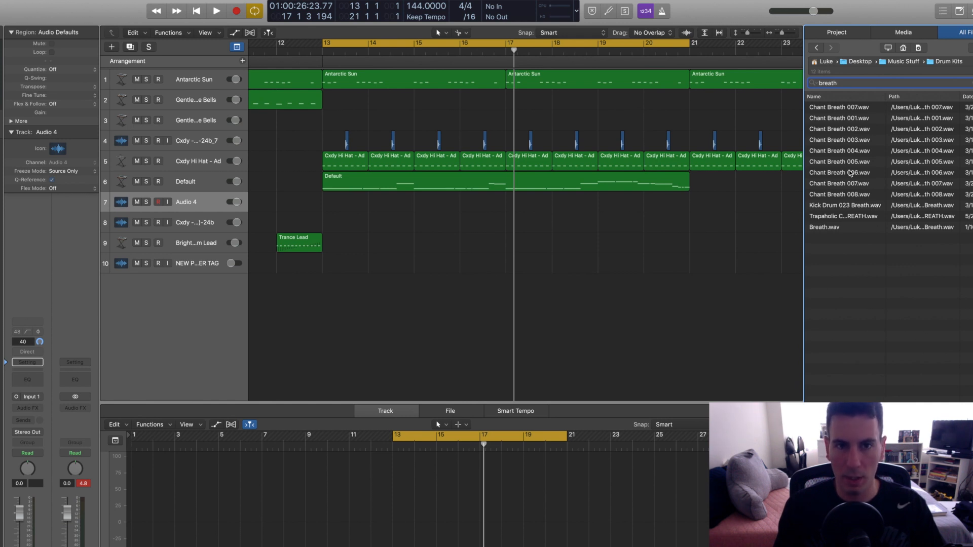
left_click(839, 152)
left_click(839, 142)
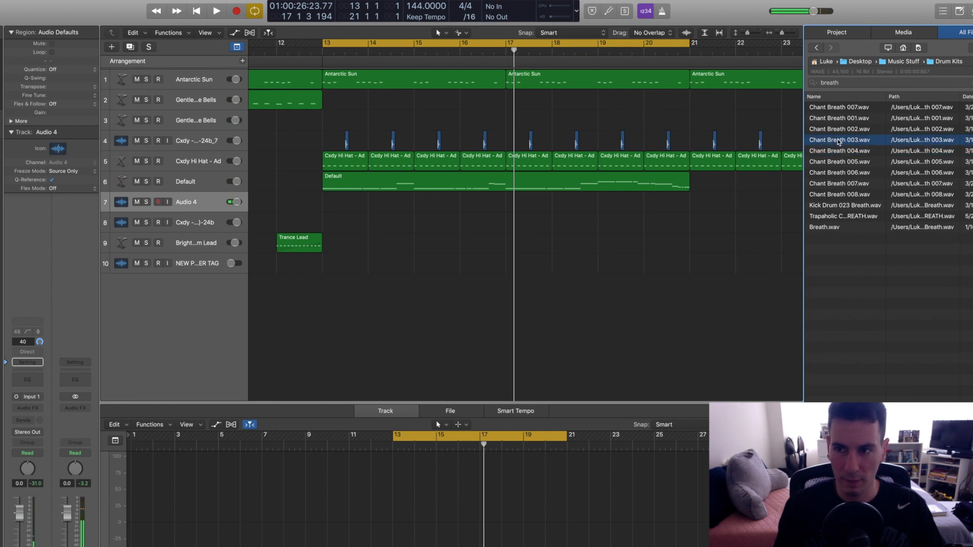
left_click(837, 119)
left_click(836, 109)
left_click(839, 198)
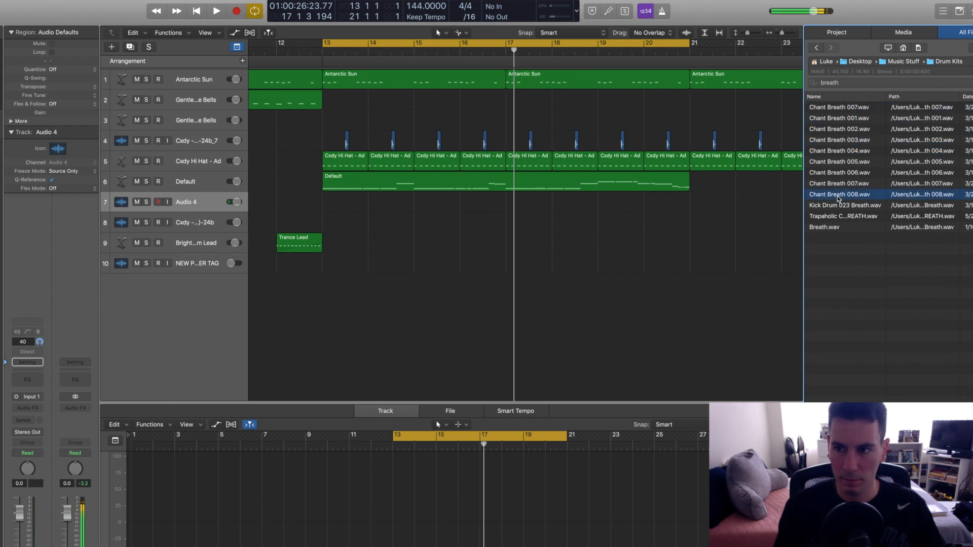
left_click(836, 185)
left_click(832, 174)
left_click(831, 163)
left_click(830, 153)
left_click(825, 142)
left_click(826, 129)
left_click(837, 206)
Place the Trapaholic Chant BREATH sample once per bar in bars 13 to 20 and the Cxdy - Au perc every two bars.
left_click(836, 217)
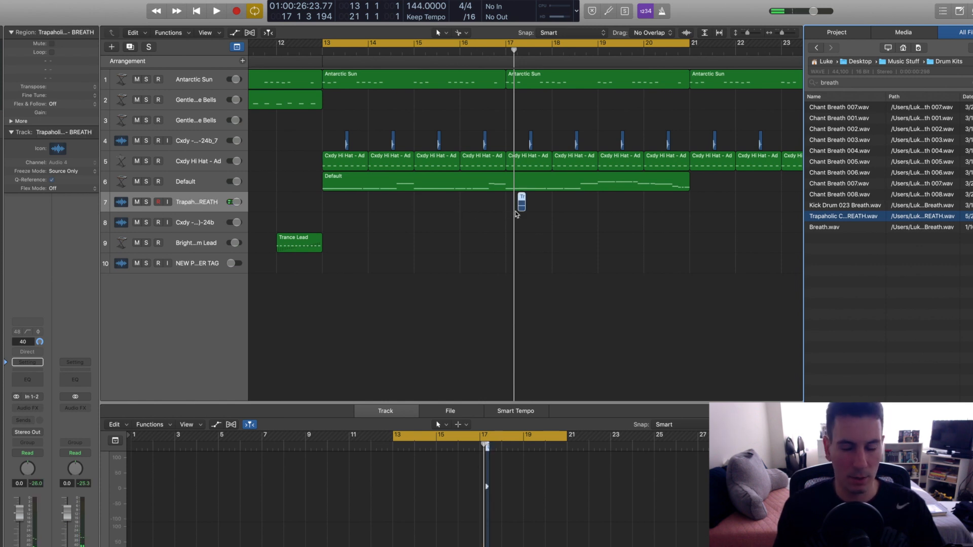
left_click_drag(523, 205, 344, 202)
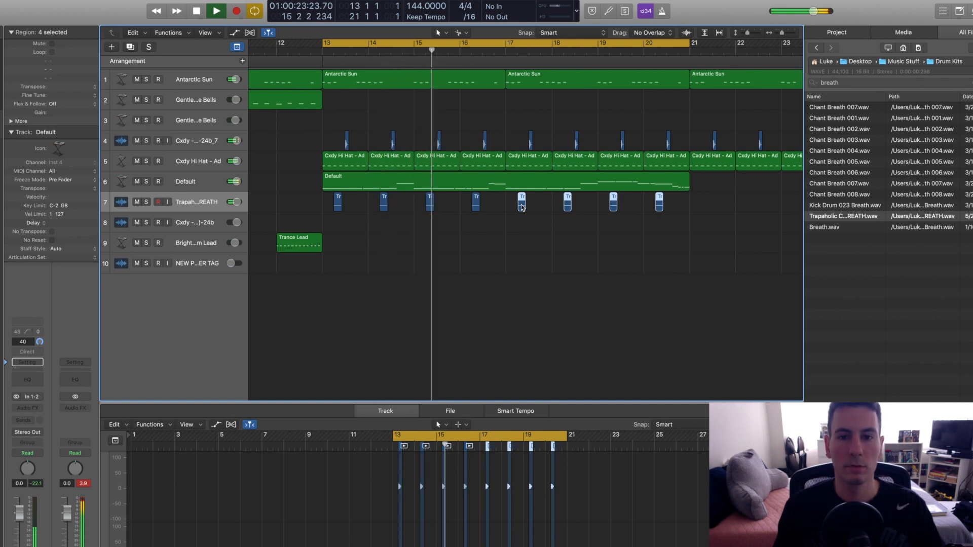
left_click(358, 225)
key("super+Down")
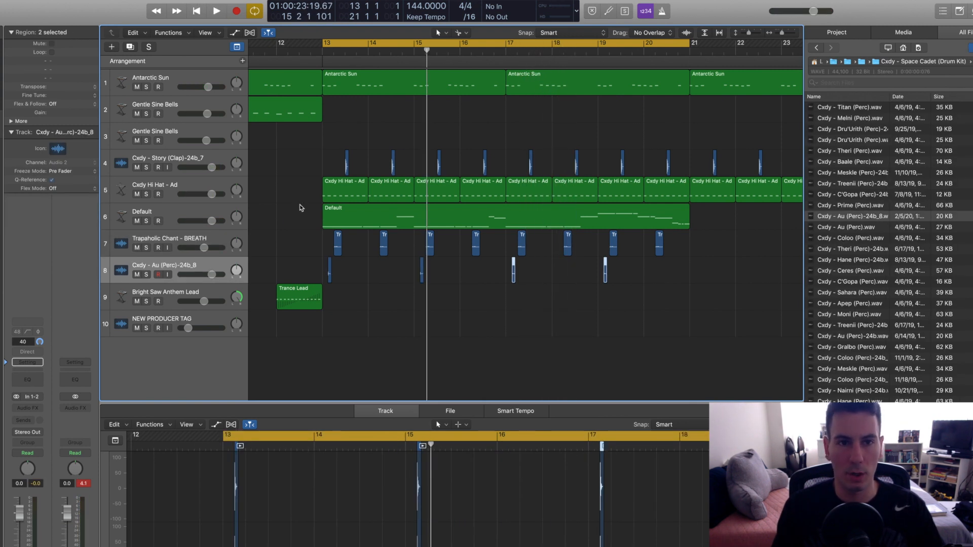
Add an audio track below the Cxdy - Au perc track and place Cxdy - Phoenicis (Rim) hits between bars 14 and 20.
left_click(112, 47)
key("Return")
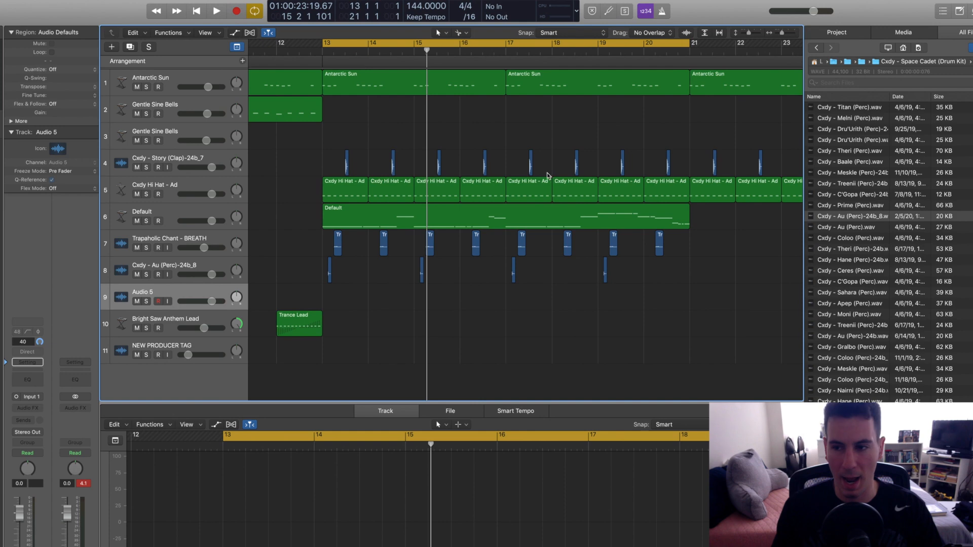
left_click(870, 188)
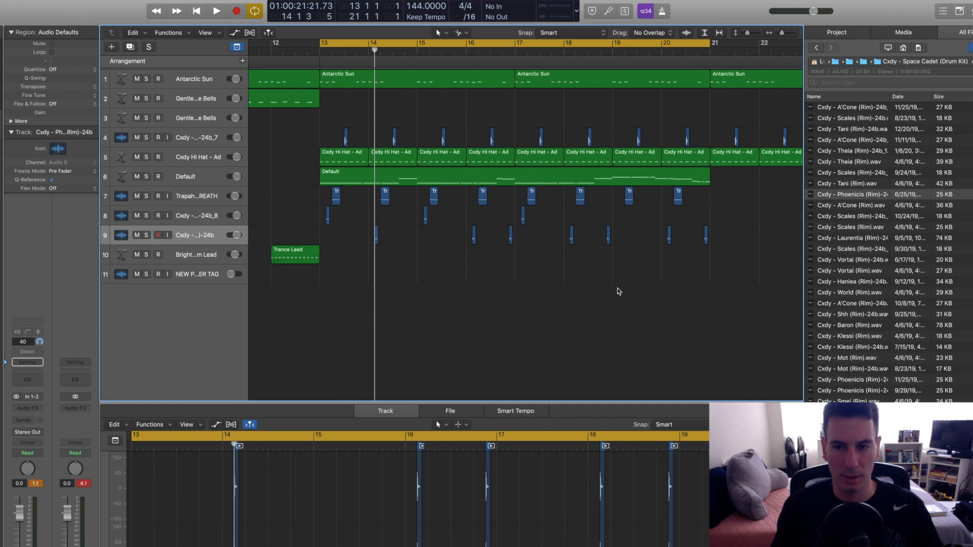
key("space")
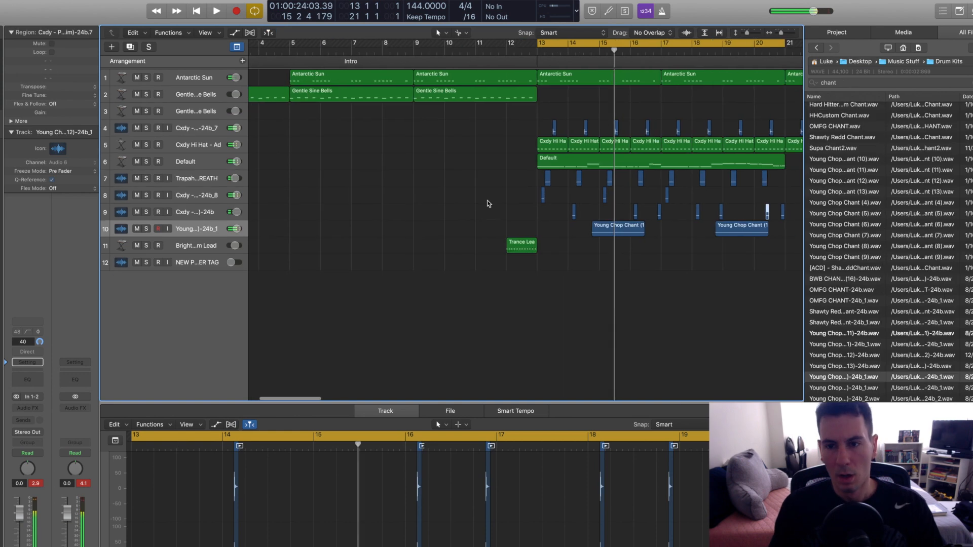
left_click(583, 201)
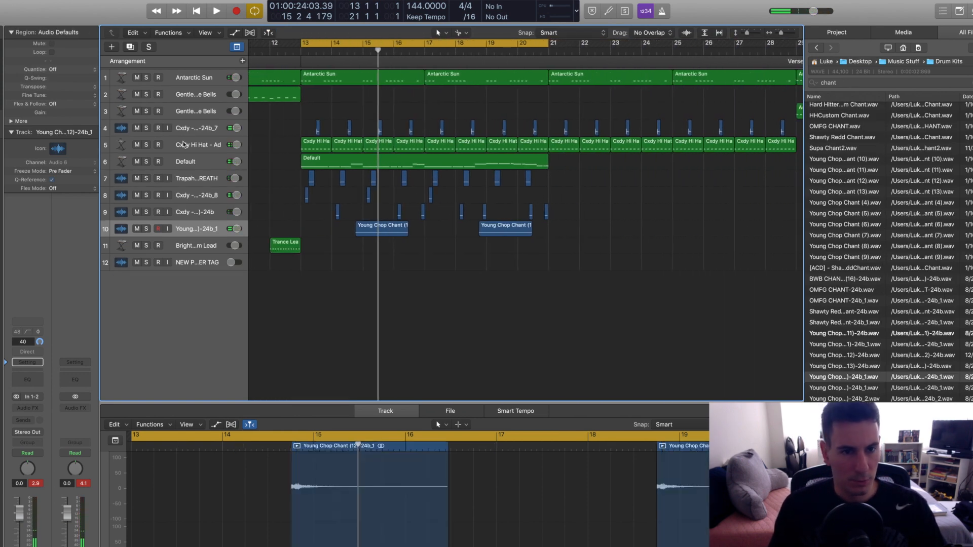
Add a software instrument track below the 808 track and load the stereo EXS24 sampler on it.
left_click(203, 162)
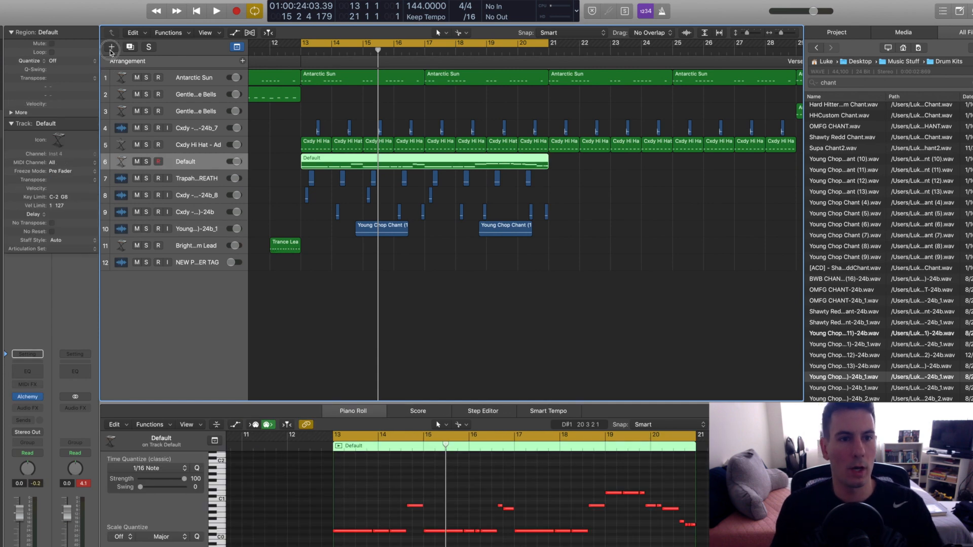
key("alt+super+n")
left_click(316, 22)
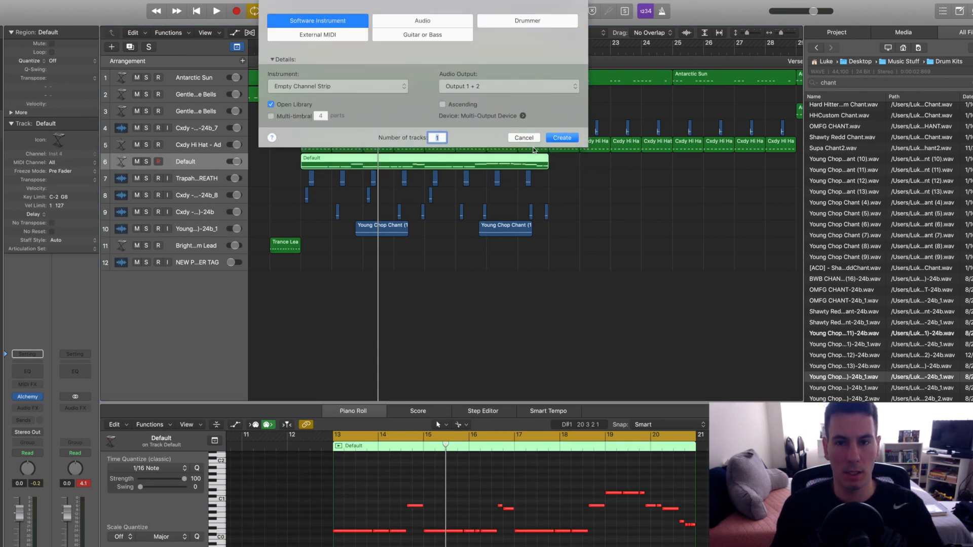
left_click(570, 140)
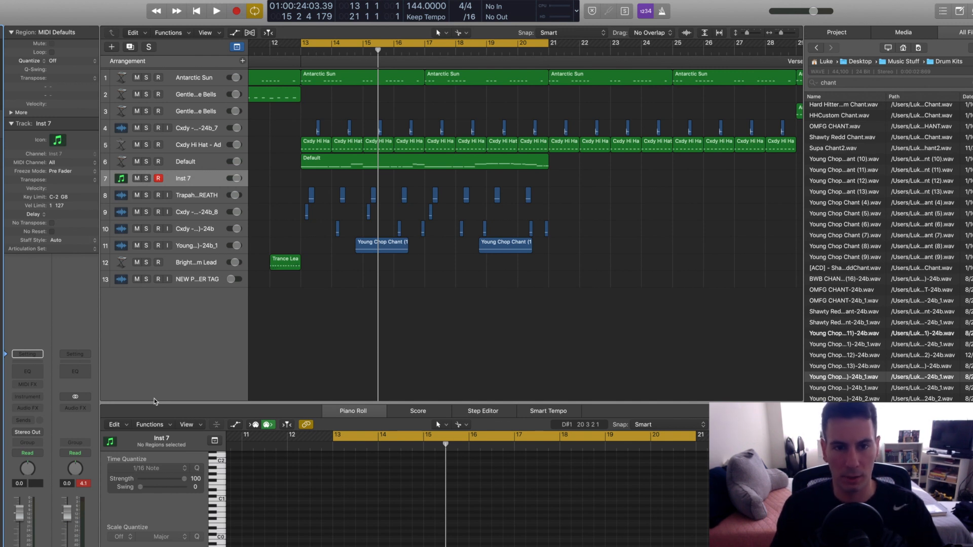
left_click(28, 398)
mouse_move(76, 427)
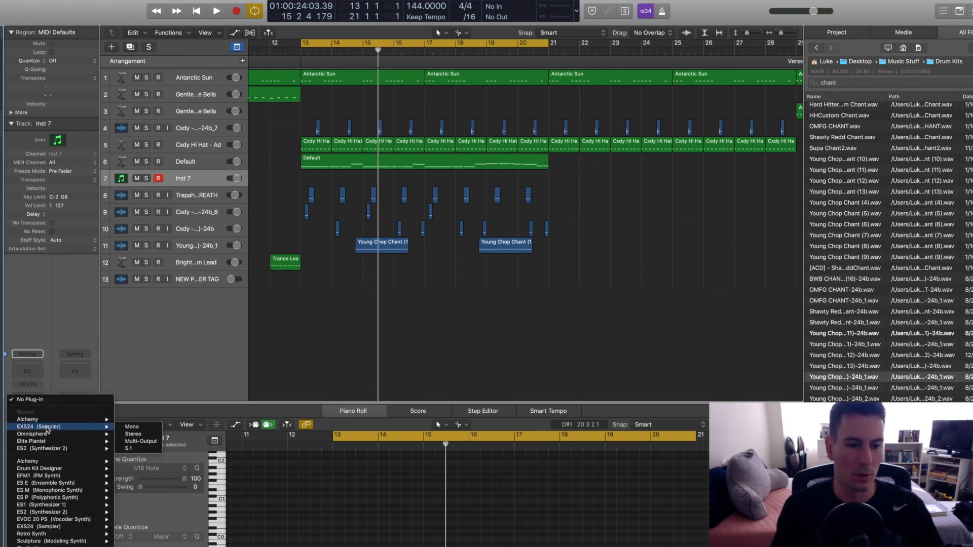
left_click(136, 434)
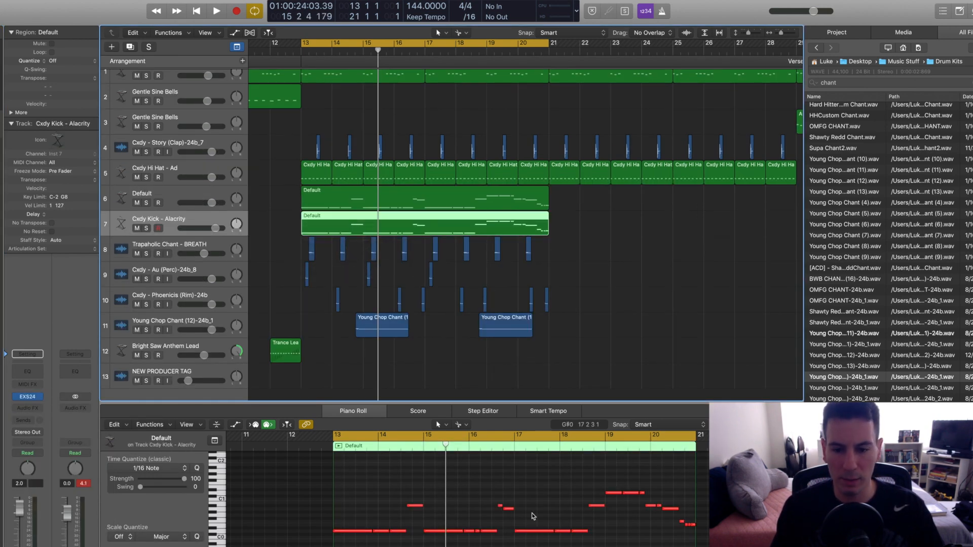
Select all notes in the copied 808 region on the kick track and transpose them up an octave.
scroll(532, 517, "down", 3)
scroll(532, 516, "up", 3)
scroll(533, 517, "right", 5)
scroll(531, 513, "up", 1)
left_click_drag(674, 485, 266, 546)
scroll(288, 546, "up", 3)
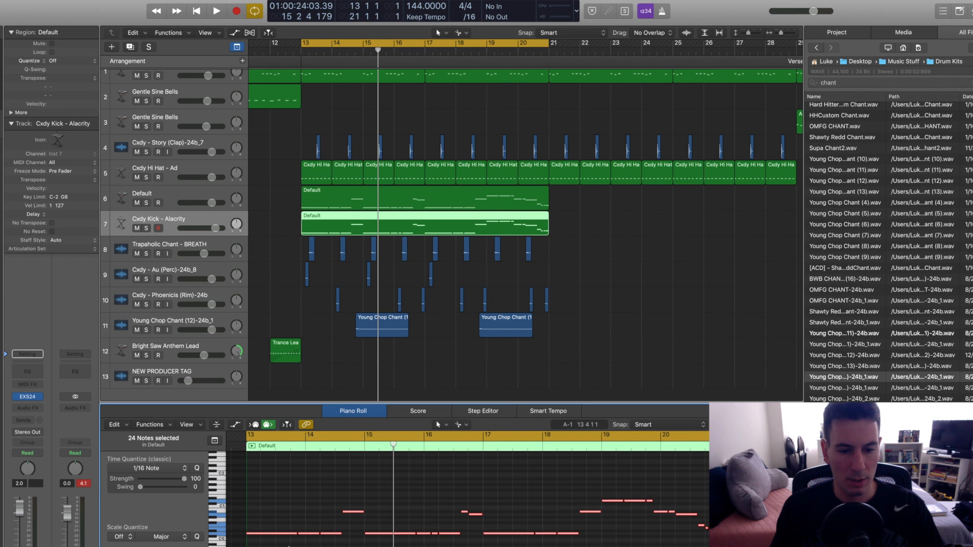
scroll(289, 546, "left", 5)
scroll(290, 546, "right", 2)
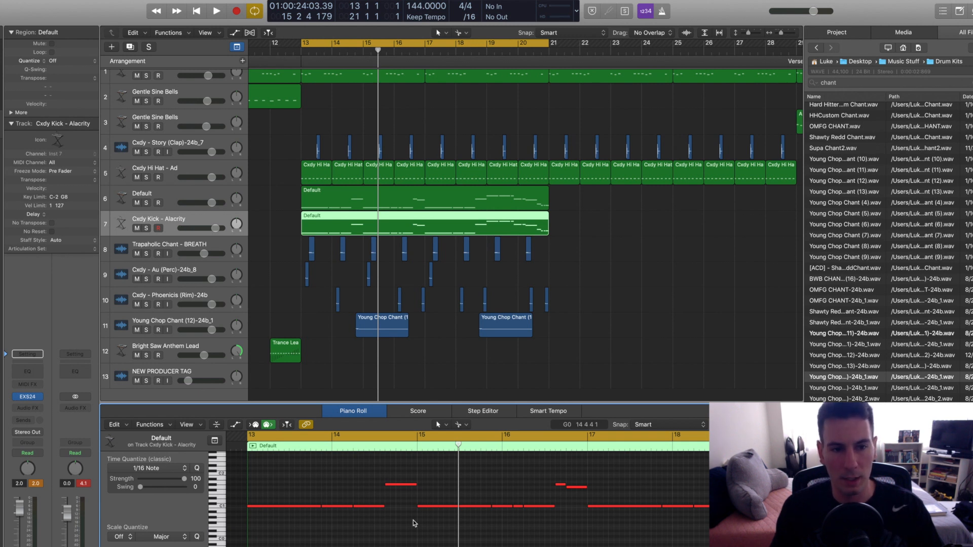
Move the higher kick notes down to C1 so that every kick plays at the same pitch.
mouse_move(403, 486)
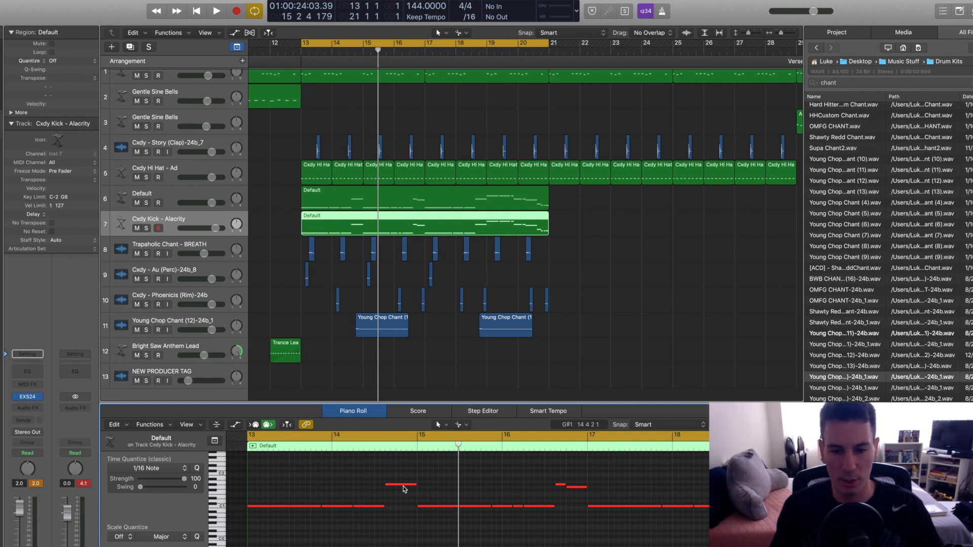
left_click_drag(403, 486, 403, 506)
left_click_drag(578, 487, 561, 507)
scroll(561, 507, "right", 5)
scroll(562, 507, "right", 10)
Lengthen the C1 kick note in bar 14 and play the loop to check the kick pattern.
left_click_drag(333, 507, 352, 513)
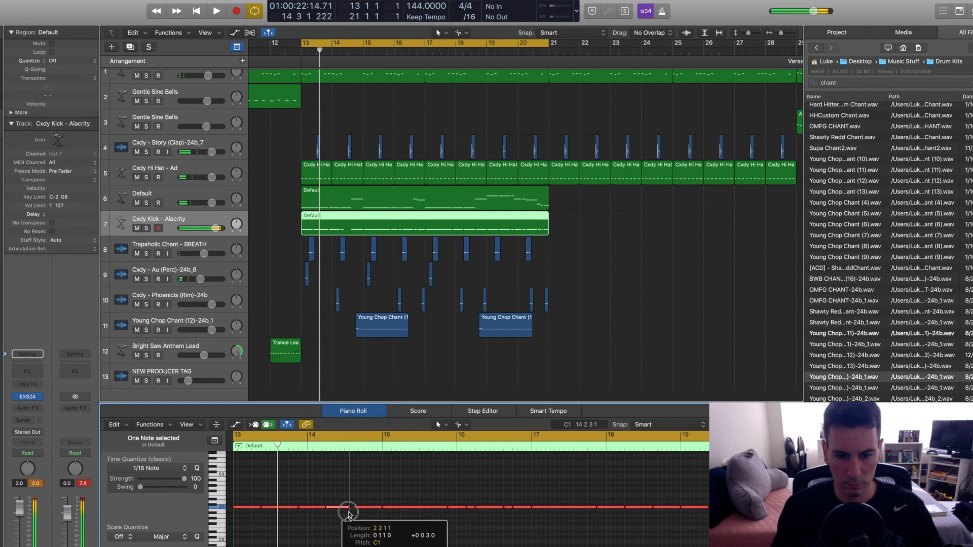
key("space")
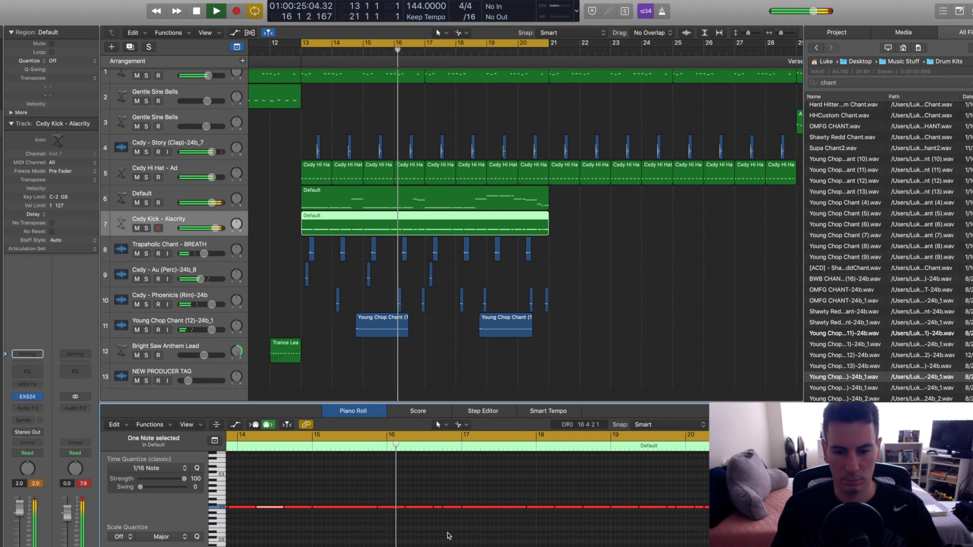
key("space")
left_click(453, 508)
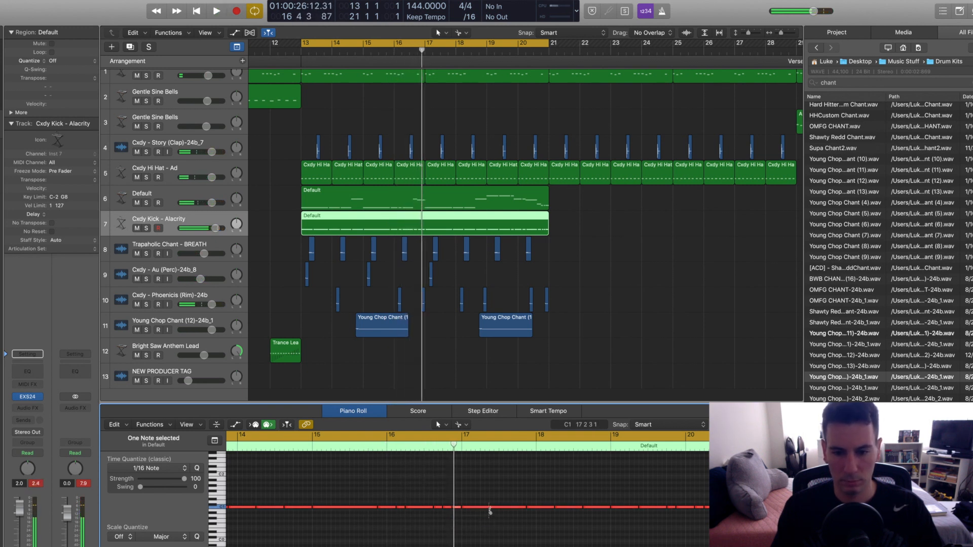
key("space")
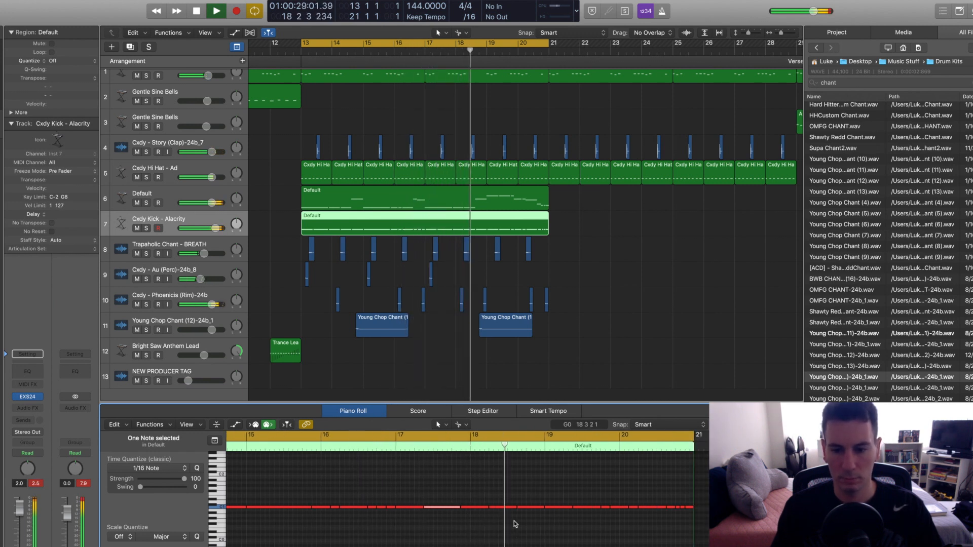
key("space")
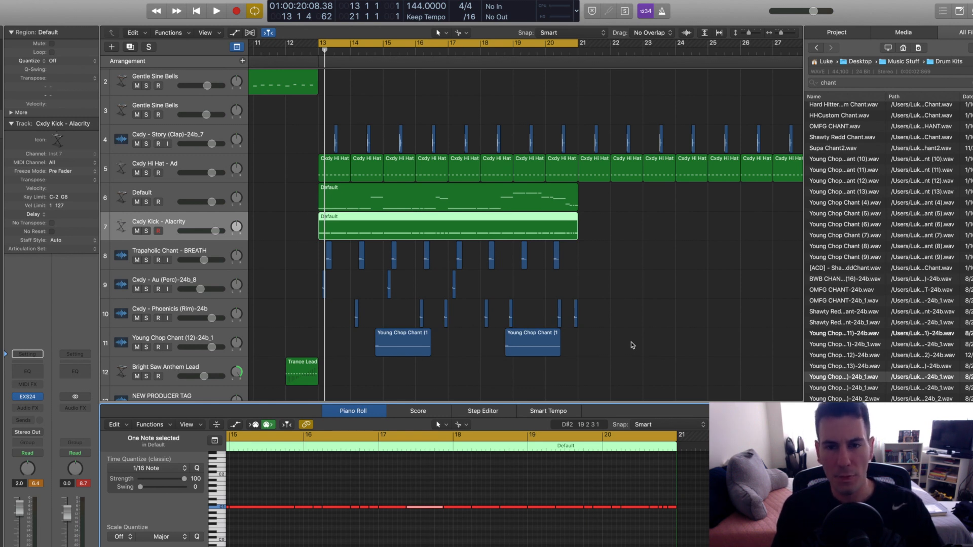
Select the eight hi-hat regions in bars 13 to 20 and play the loop to hear the current hi-hat pattern.
left_click(227, 169)
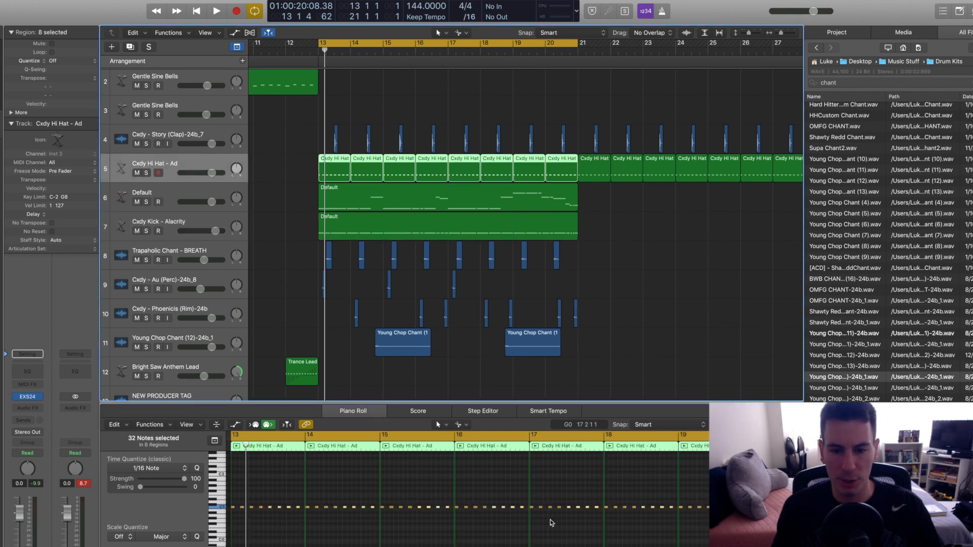
scroll(554, 523, "down", 5)
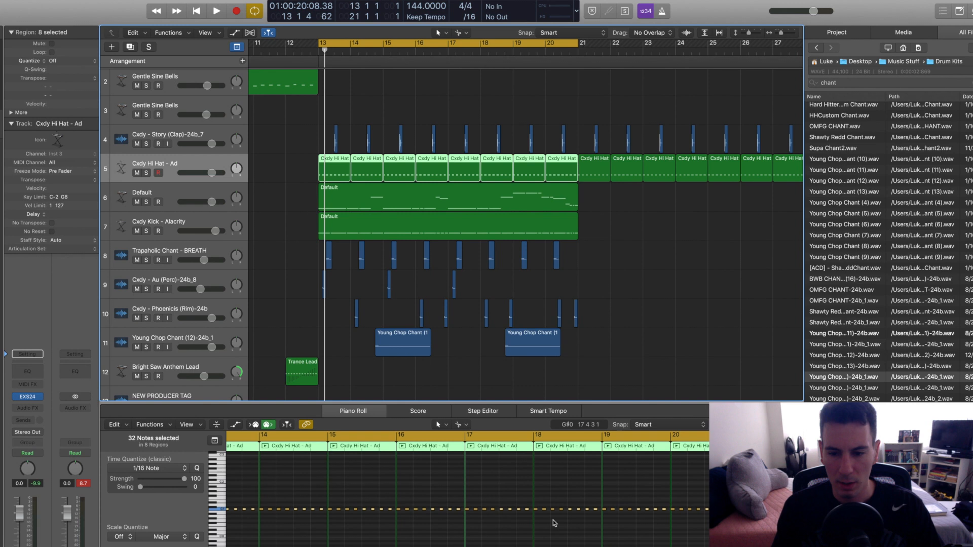
scroll(553, 523, "left", 5)
key("space")
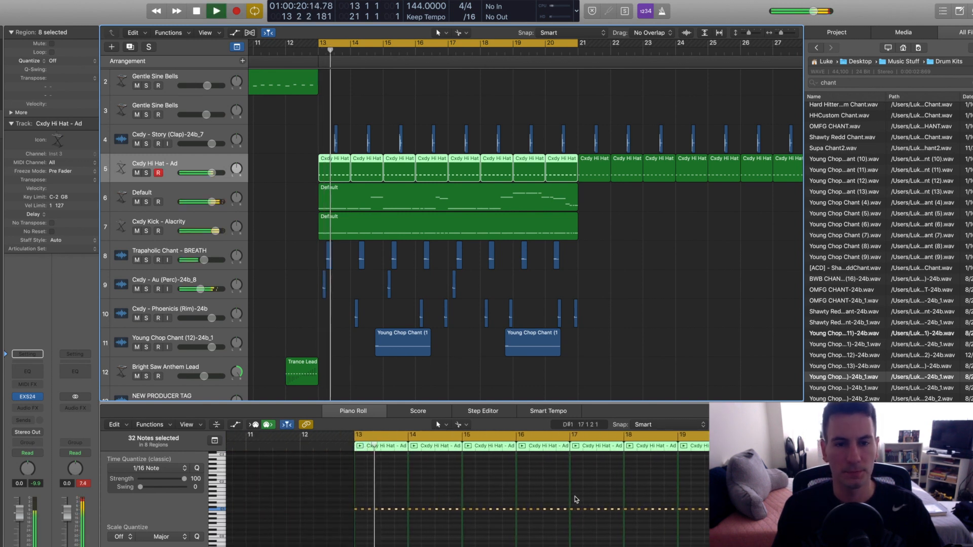
key("space")
scroll(408, 526, "up", 5)
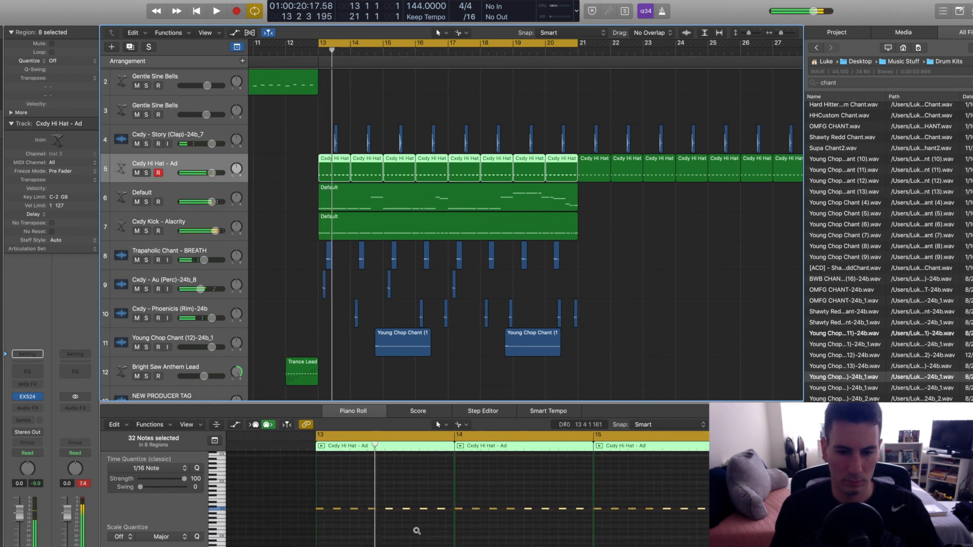
Set the Piano Roll's secondary tool to Pencil and add extra hi-hat notes between the existing ones in bars 13 and 14.
left_click(460, 425)
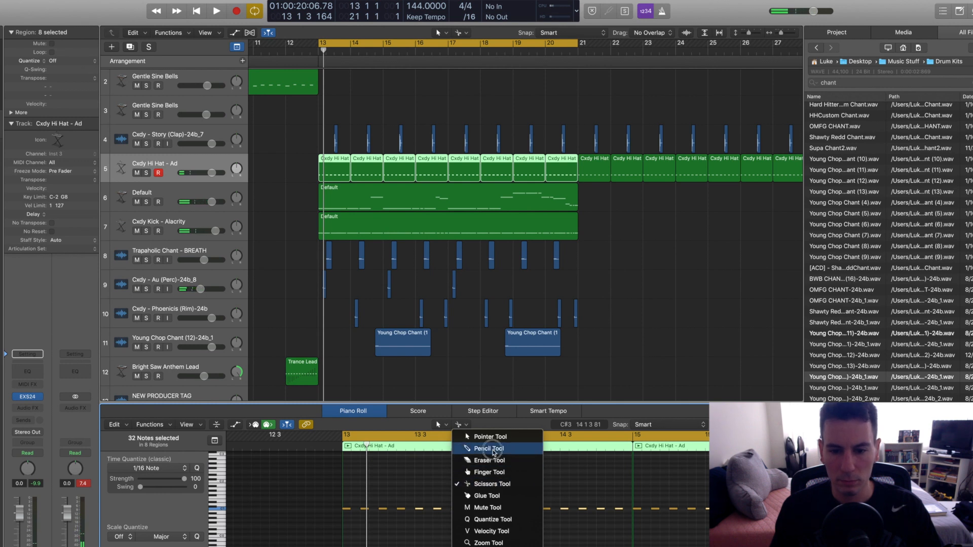
left_click(481, 446)
left_click(392, 512)
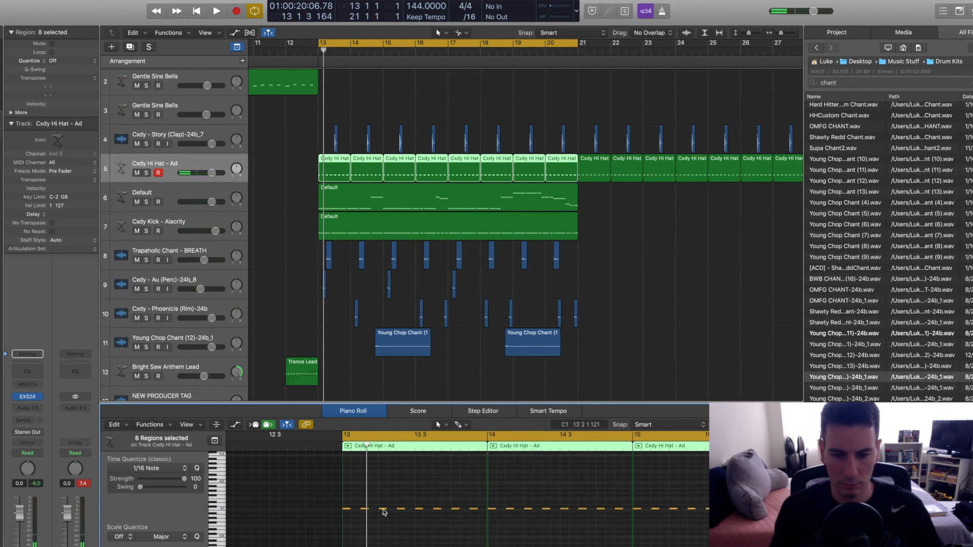
key("space")
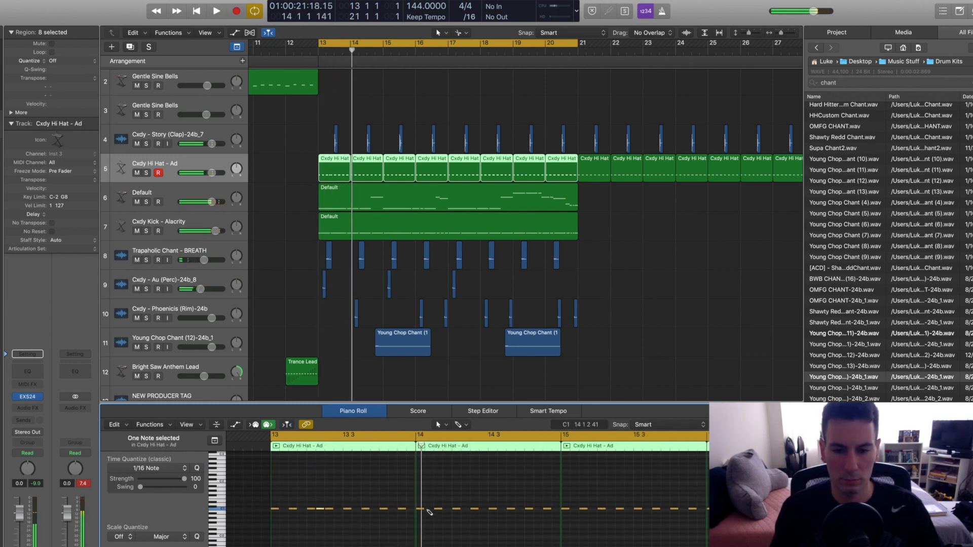
key("space")
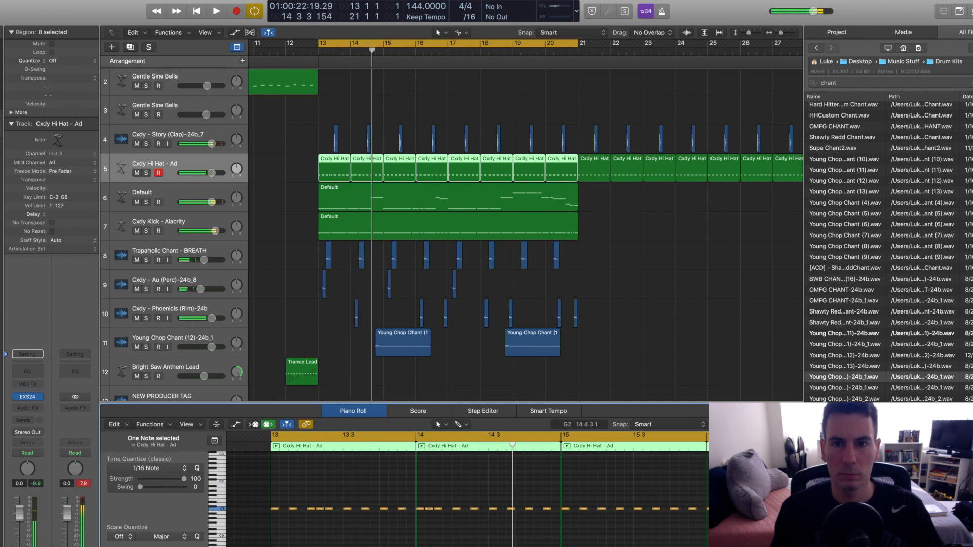
Play the edited hi-hats over the loop and add another in-between hi-hat note in bar 15.
key("space")
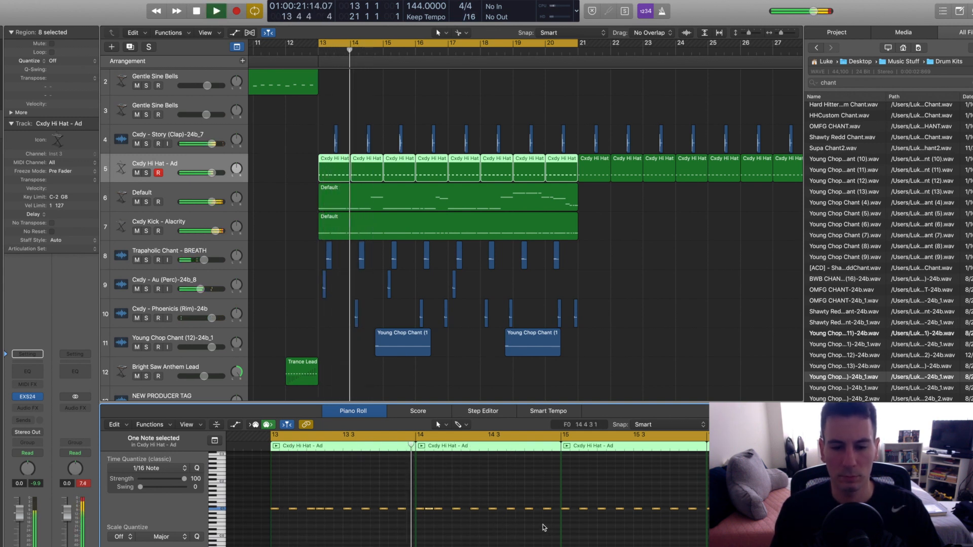
key("space")
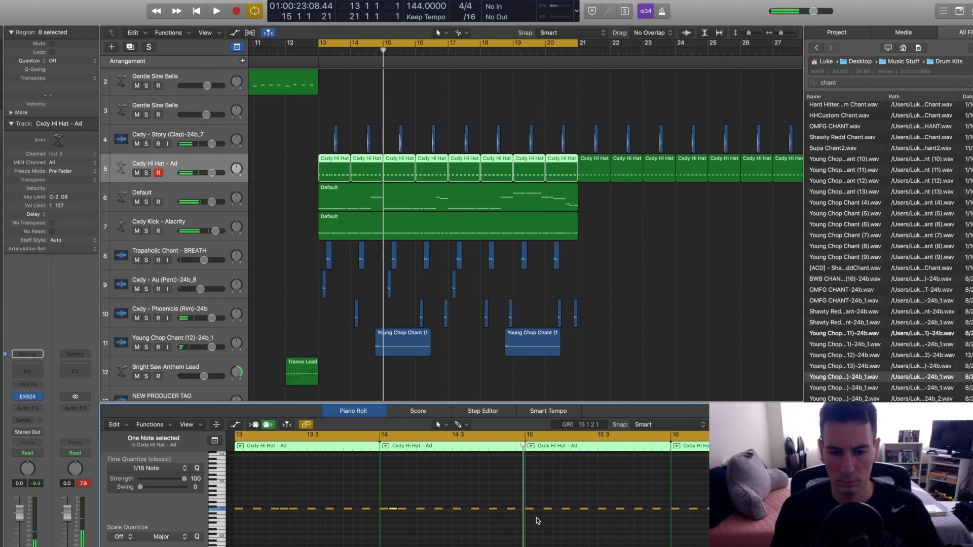
scroll(588, 512, "right", 3)
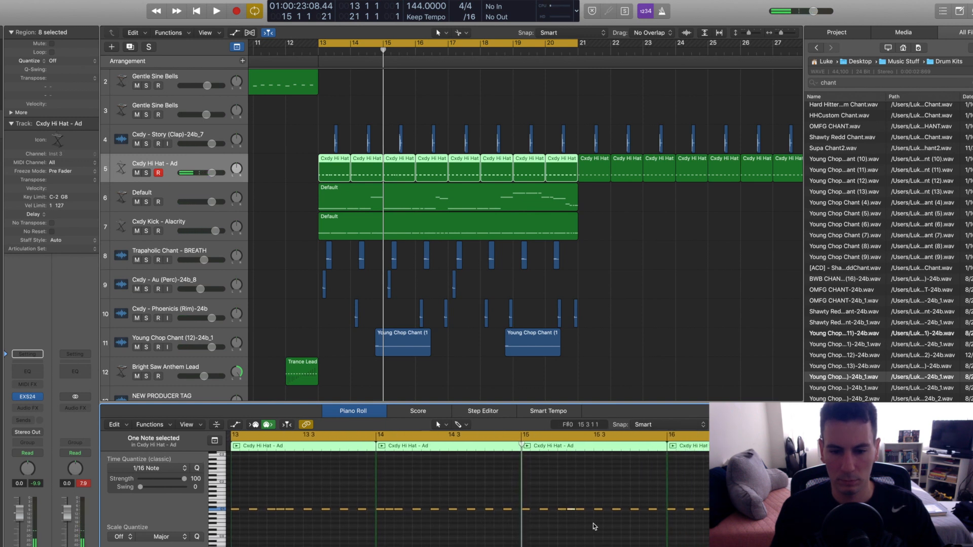
scroll(647, 518, "right", 10)
Set the grid division to 1/32 for a lower-pitched hi-hat roll in bar 18 and play the loop.
left_click(471, 17)
left_click(472, 10)
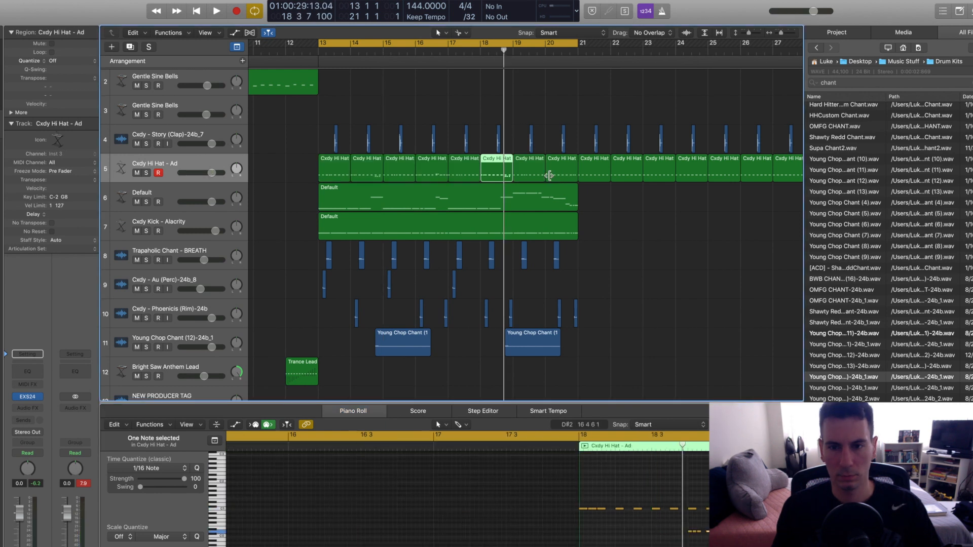
key("space")
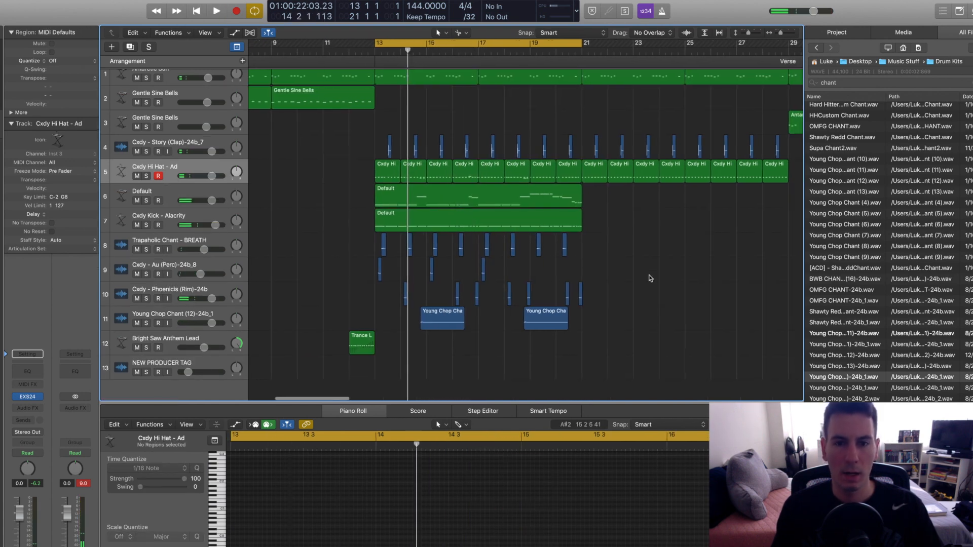
Look over the arrangement's verse and chorus sections and play the full beat from bar 1.
scroll(650, 278, "down", 10)
scroll(651, 278, "down", 5)
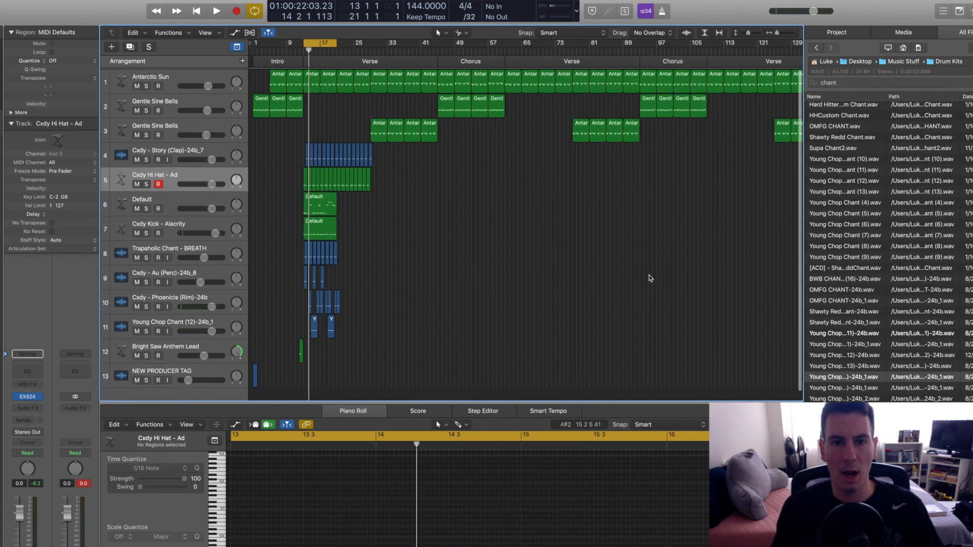
scroll(649, 276, "up", 5)
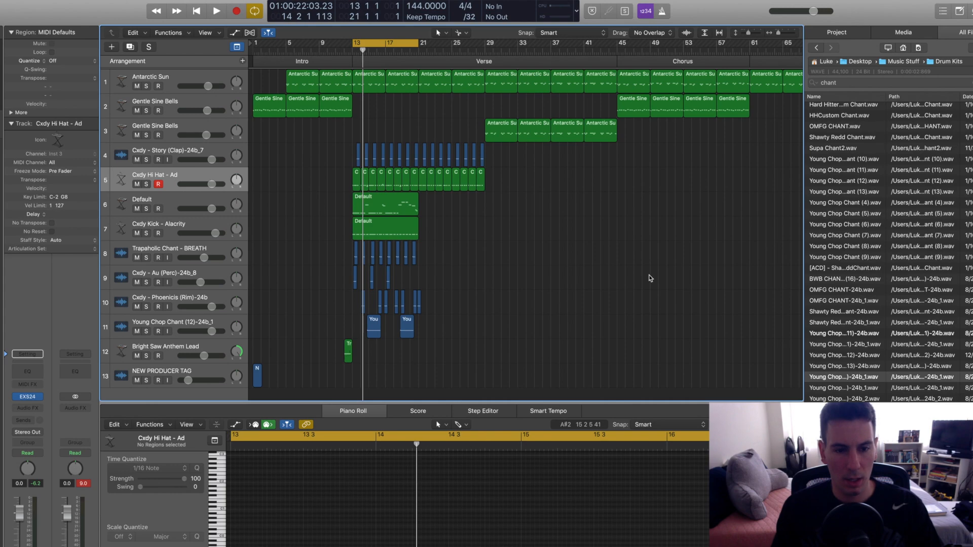
scroll(550, 272, "up", 2)
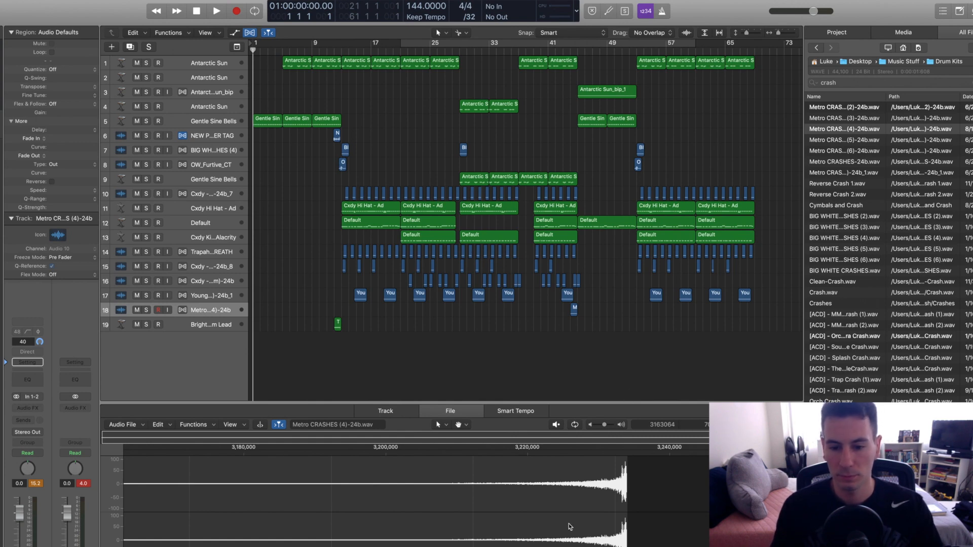
left_click(217, 11)
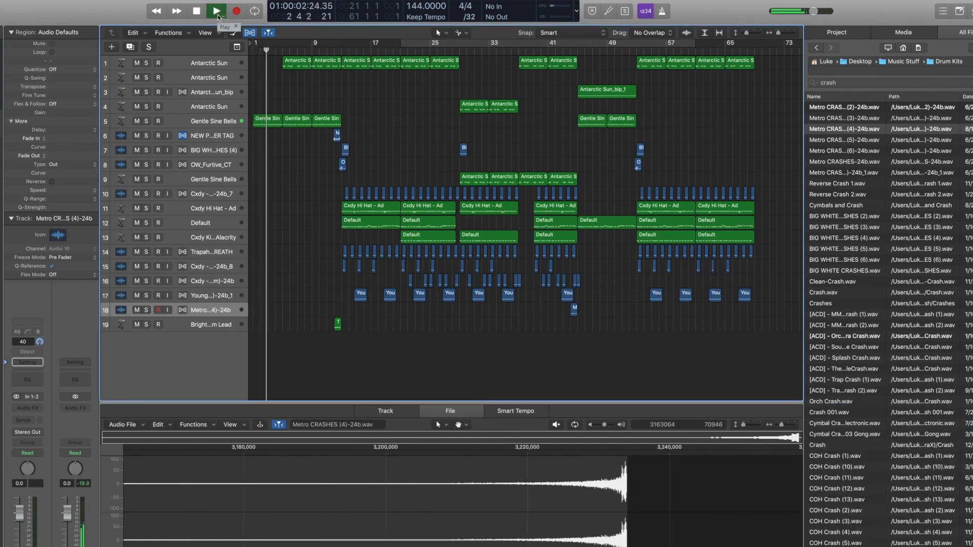